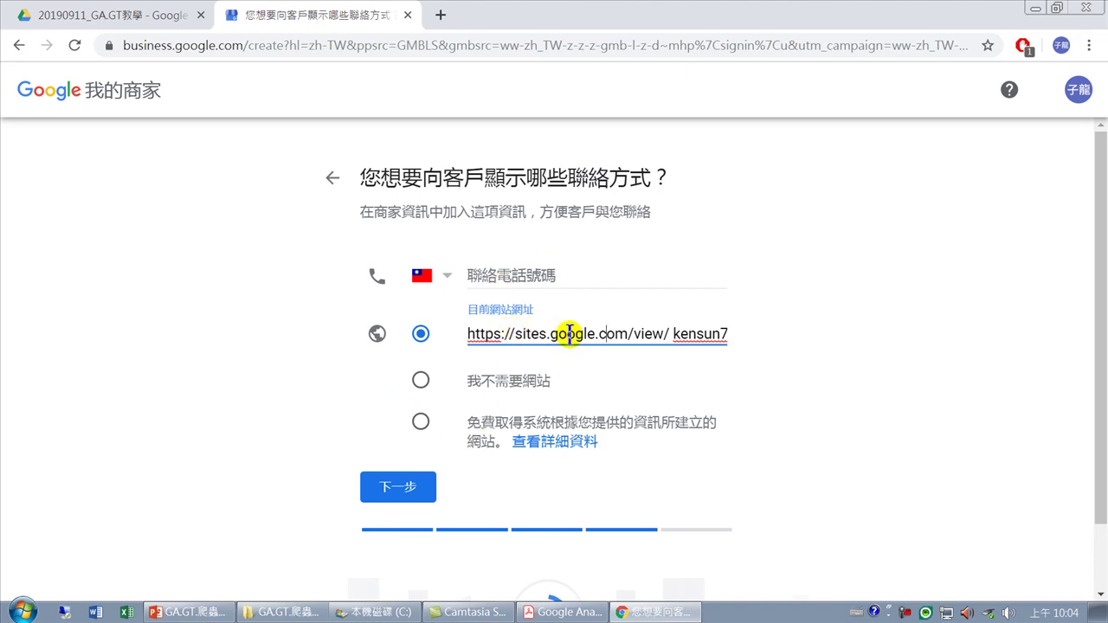
Submit the contact details with the current website and decline the personalised tips e-mails by choosing 否
left_click(404, 487)
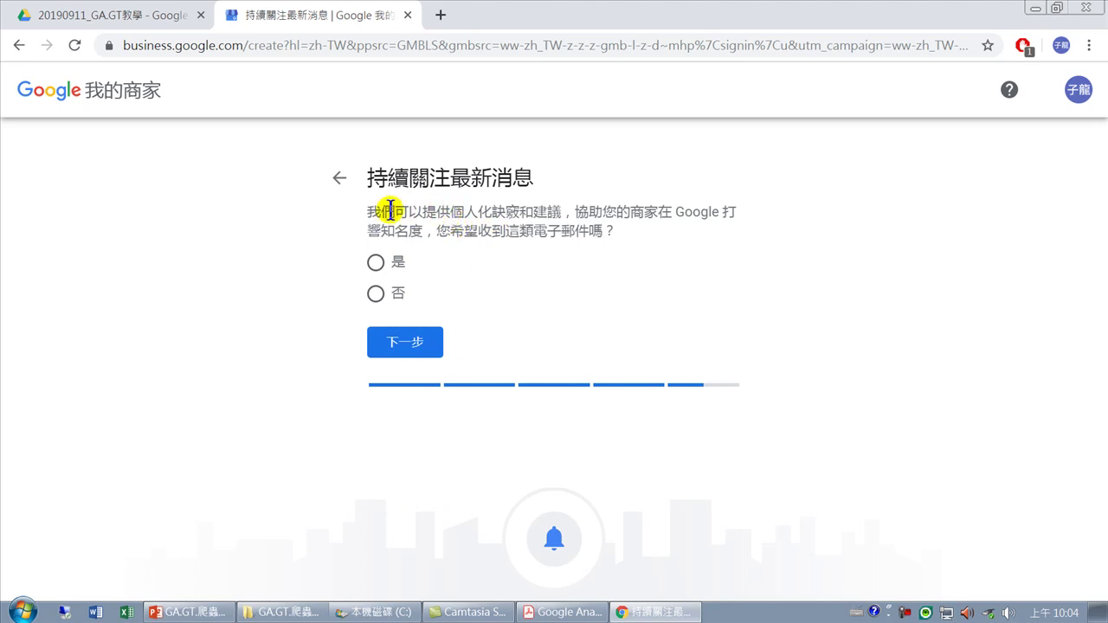
left_click_drag(386, 213, 682, 230)
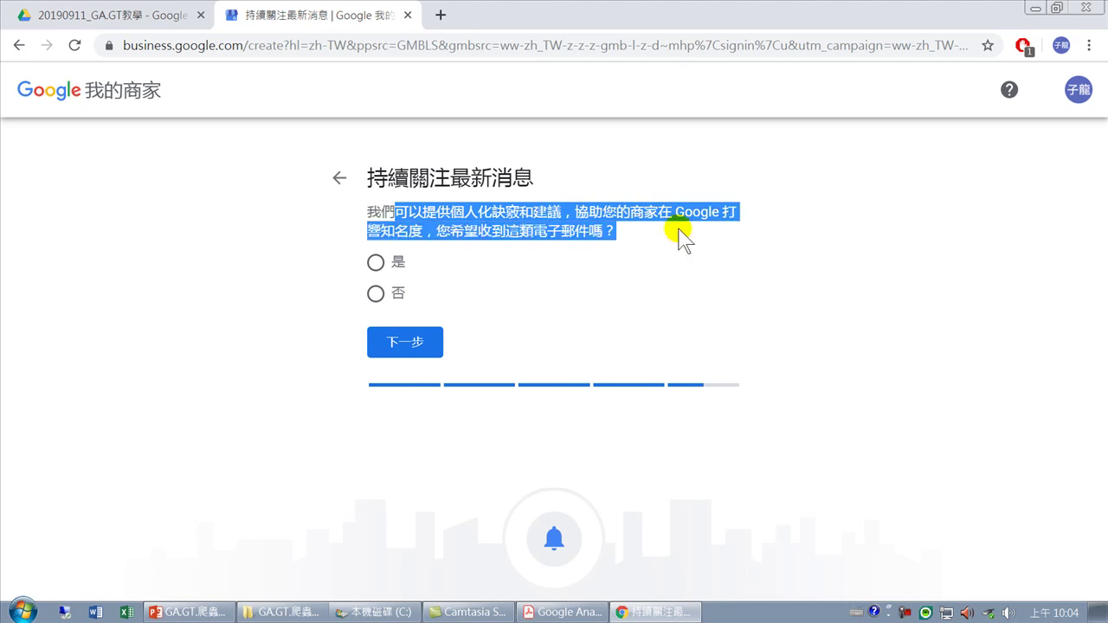
left_click(376, 294)
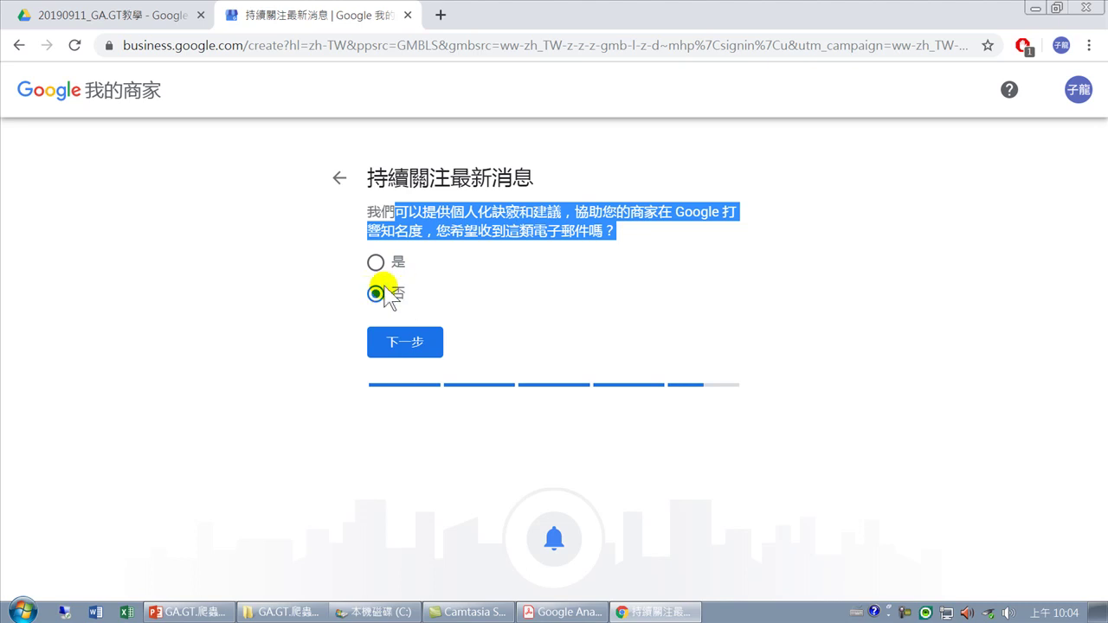
left_click(404, 341)
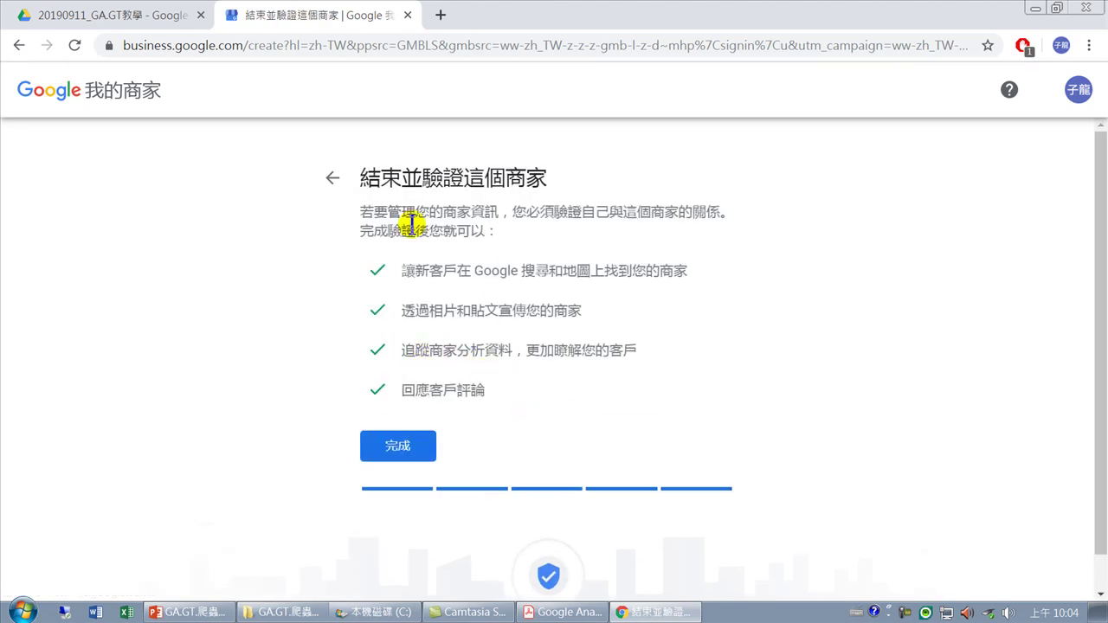
Finish creating the business listing and continue to its verification
left_click_drag(381, 178, 511, 229)
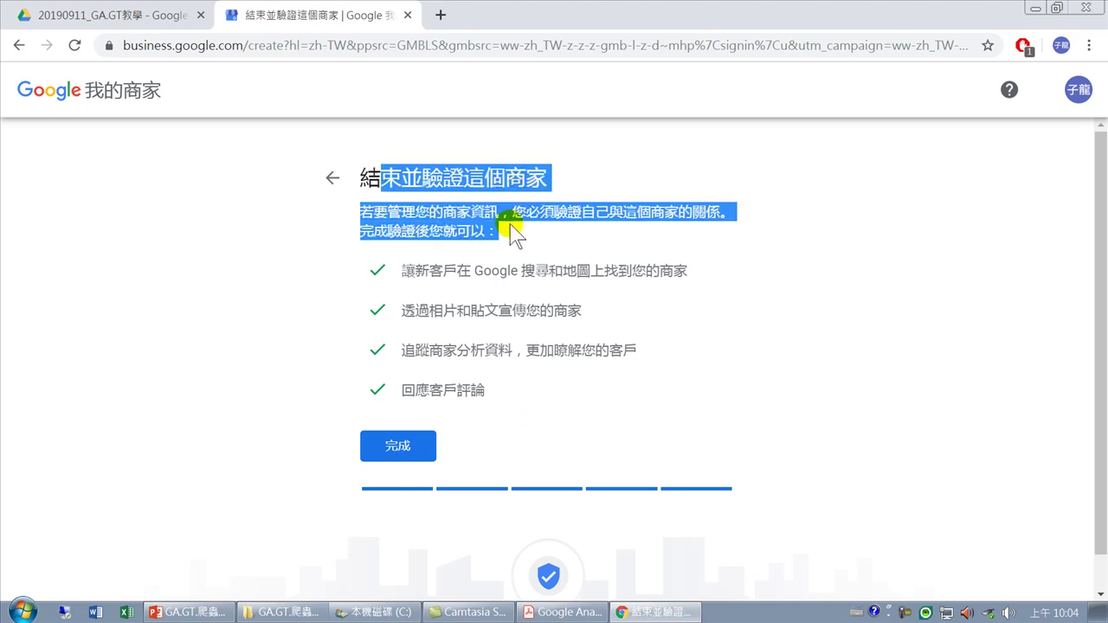
left_click(410, 451)
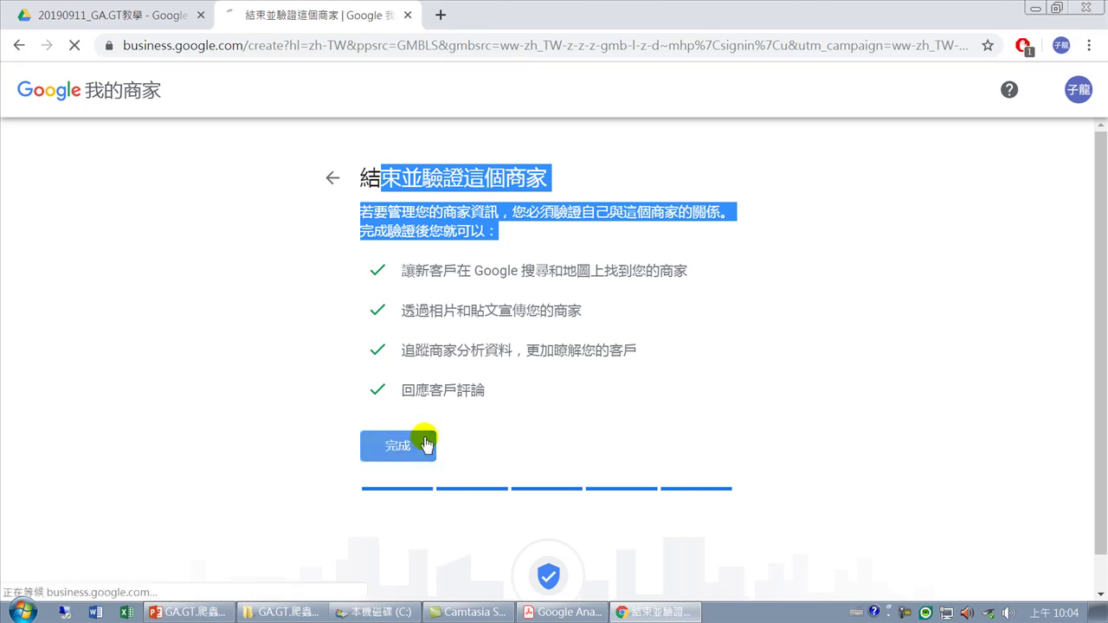
left_click(425, 447)
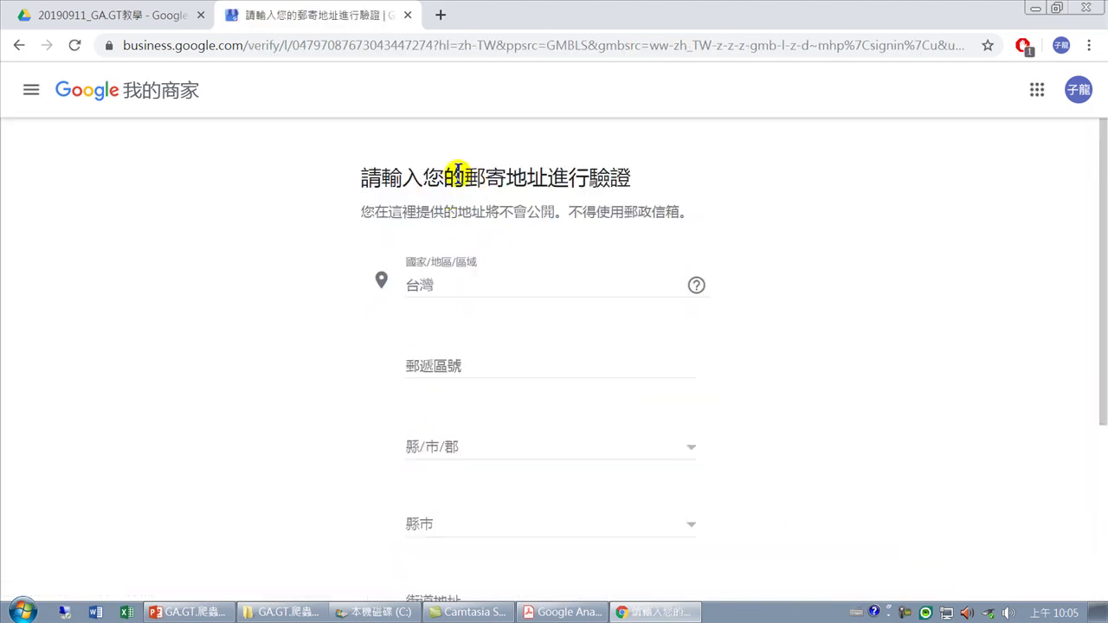
Examine the mailing address verification form, including its required fields and the note on address privacy
left_click_drag(458, 175, 614, 179)
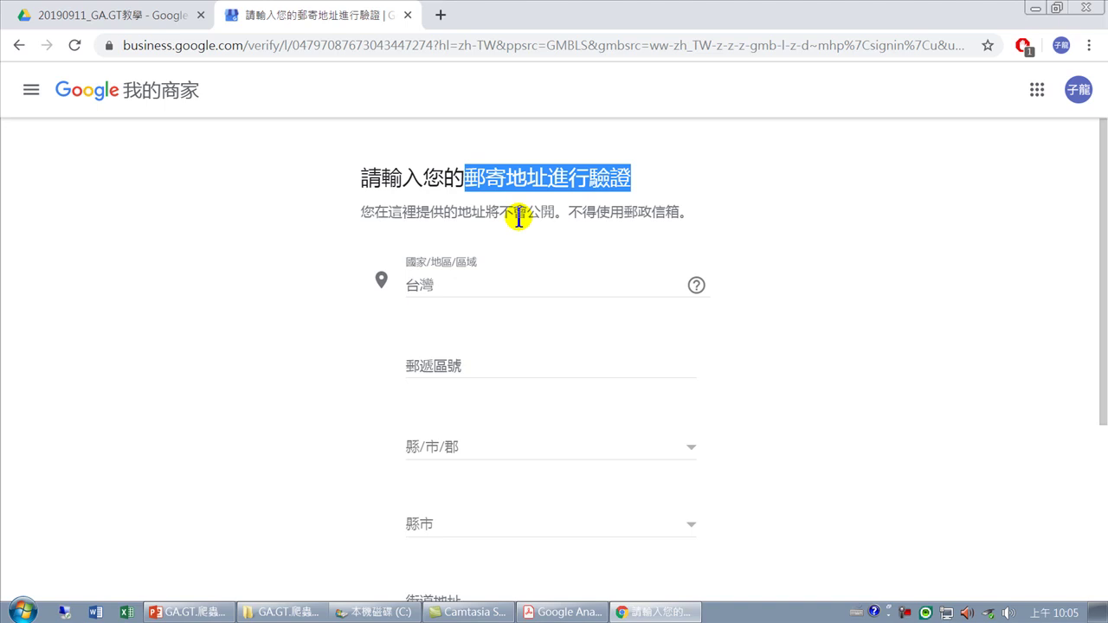
scroll(541, 337, "down", 3)
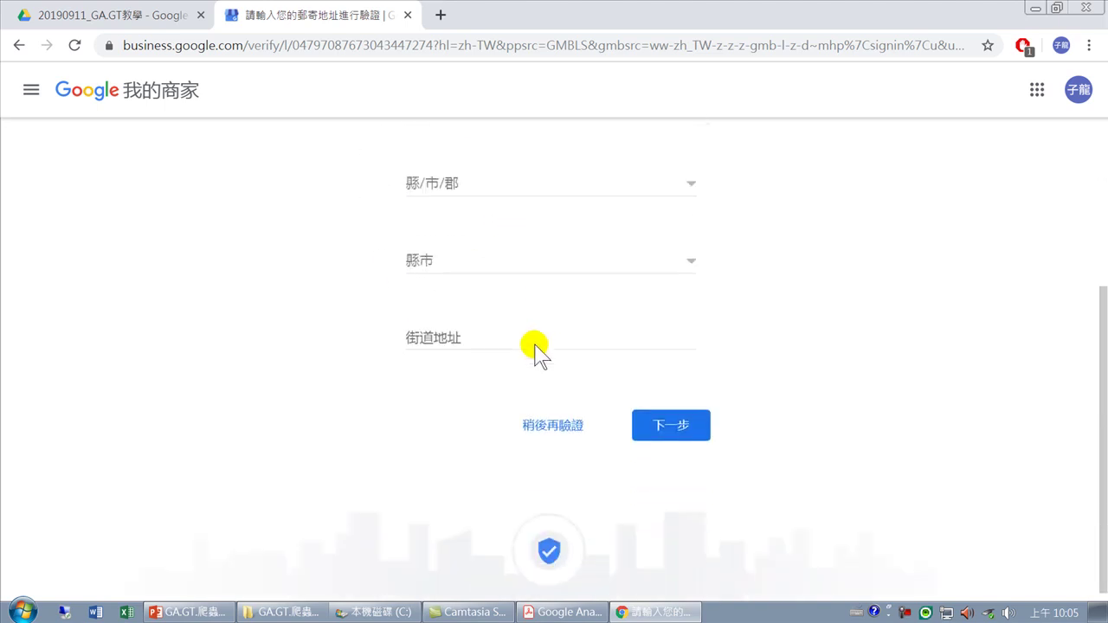
scroll(532, 347, "up", 2)
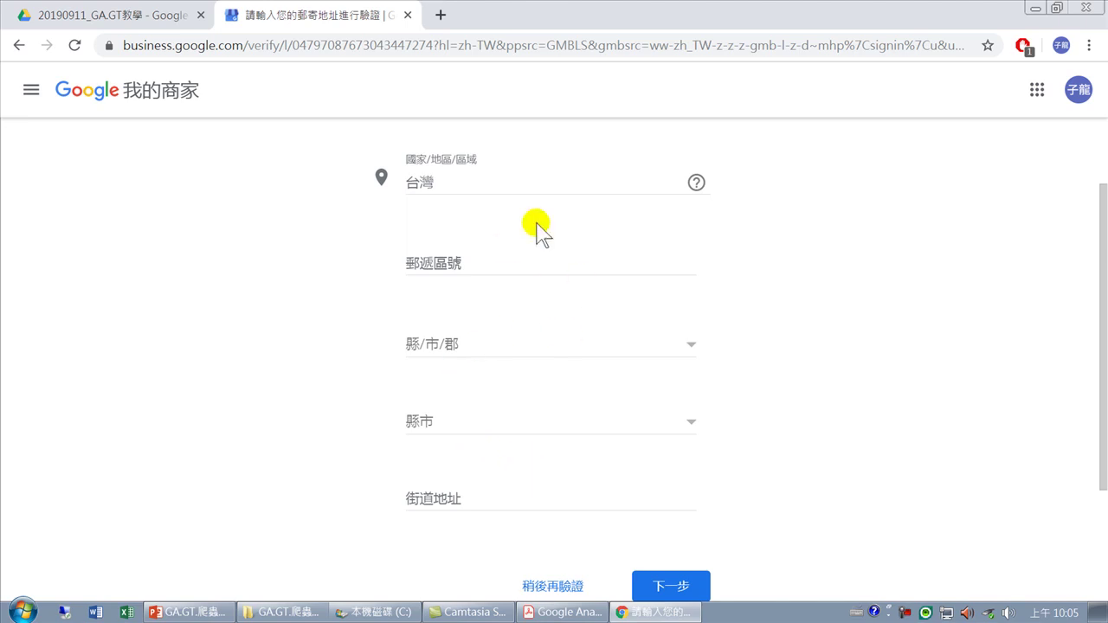
scroll(511, 374, "down", 2)
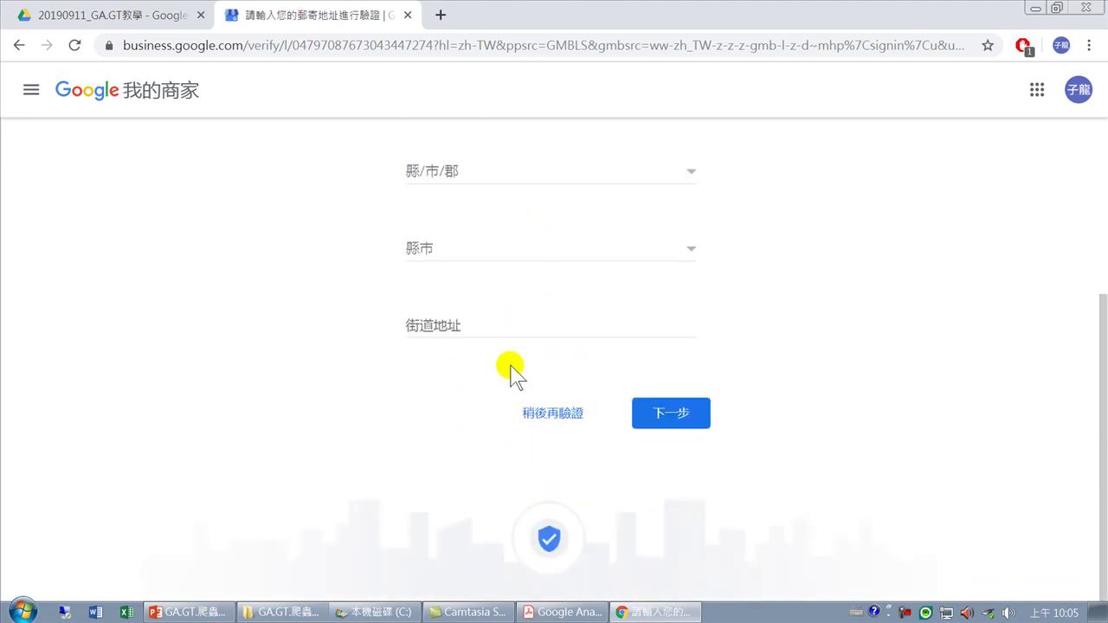
scroll(511, 371, "up", 3)
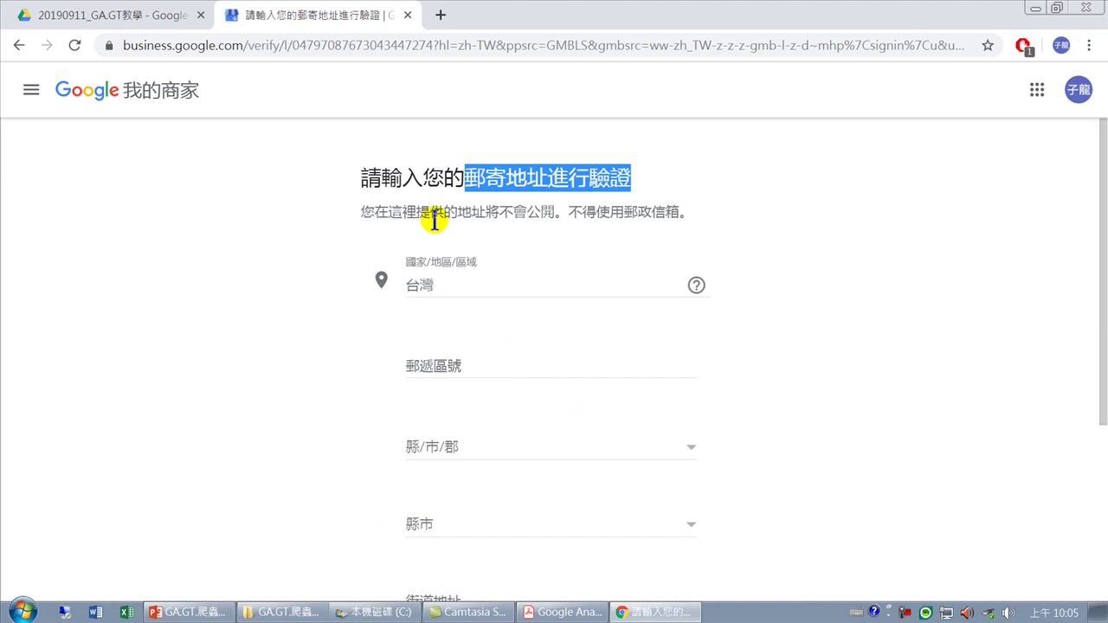
scroll(627, 459, "down", 1)
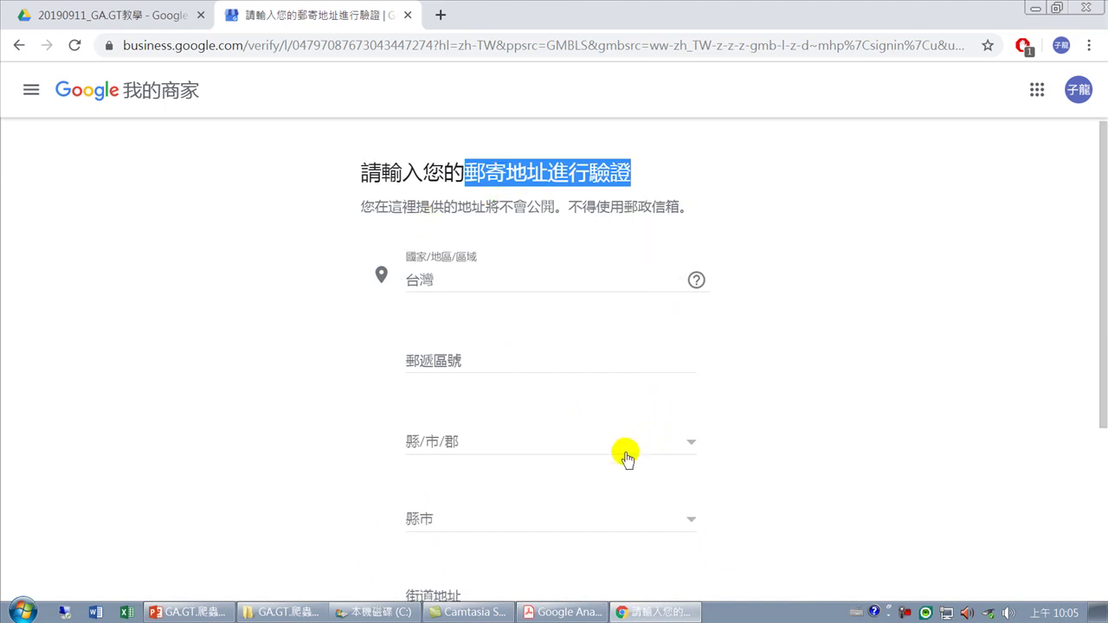
scroll(627, 459, "down", 2)
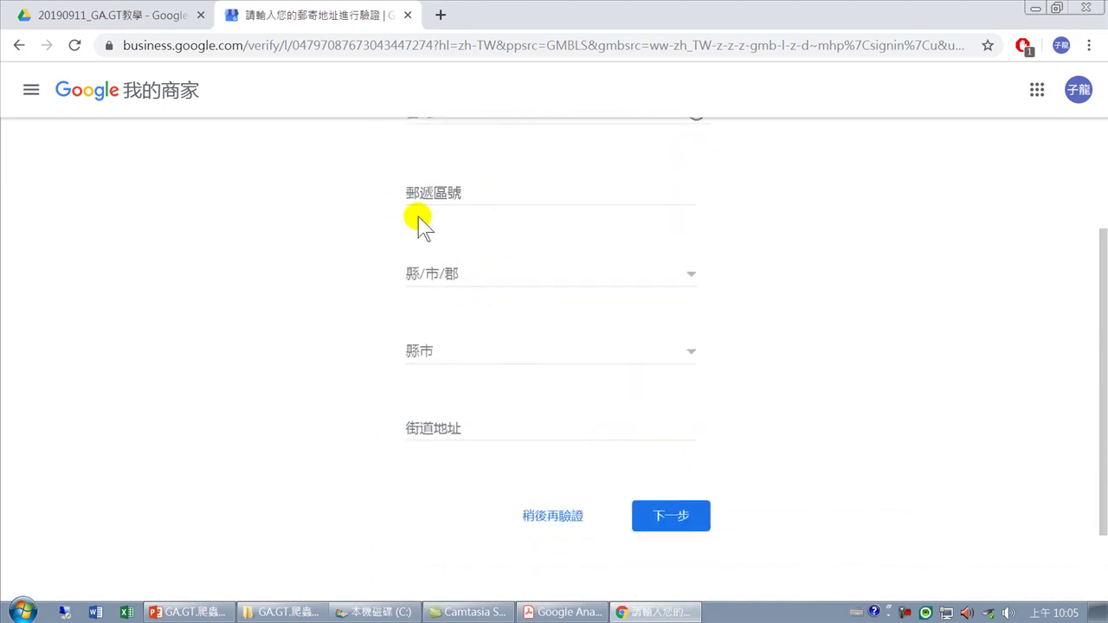
scroll(437, 233, "up", 2)
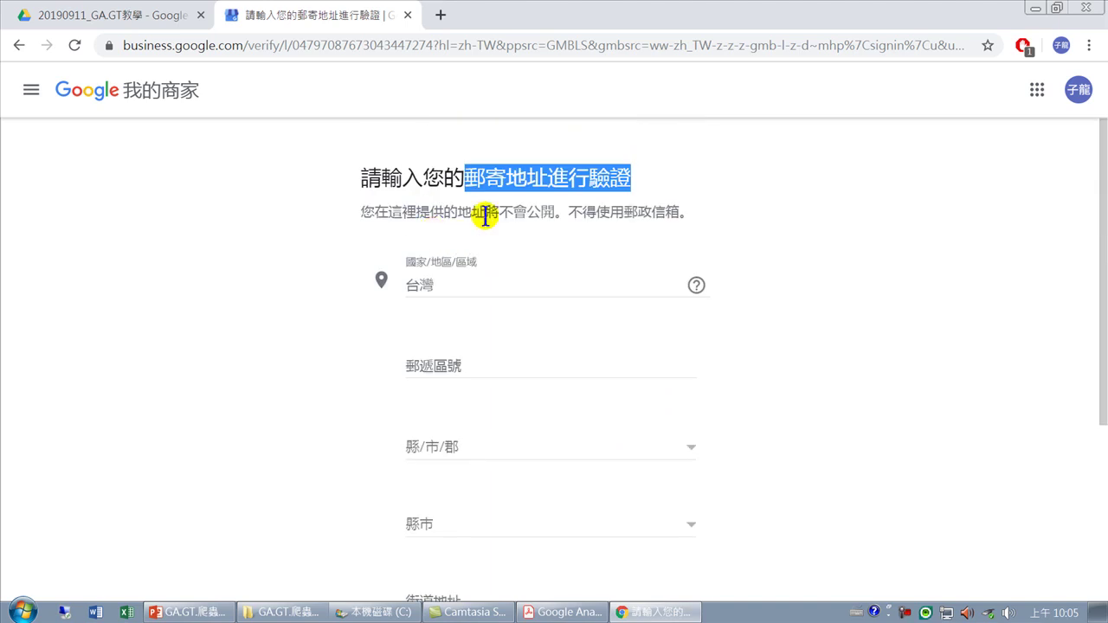
left_click_drag(375, 211, 569, 213)
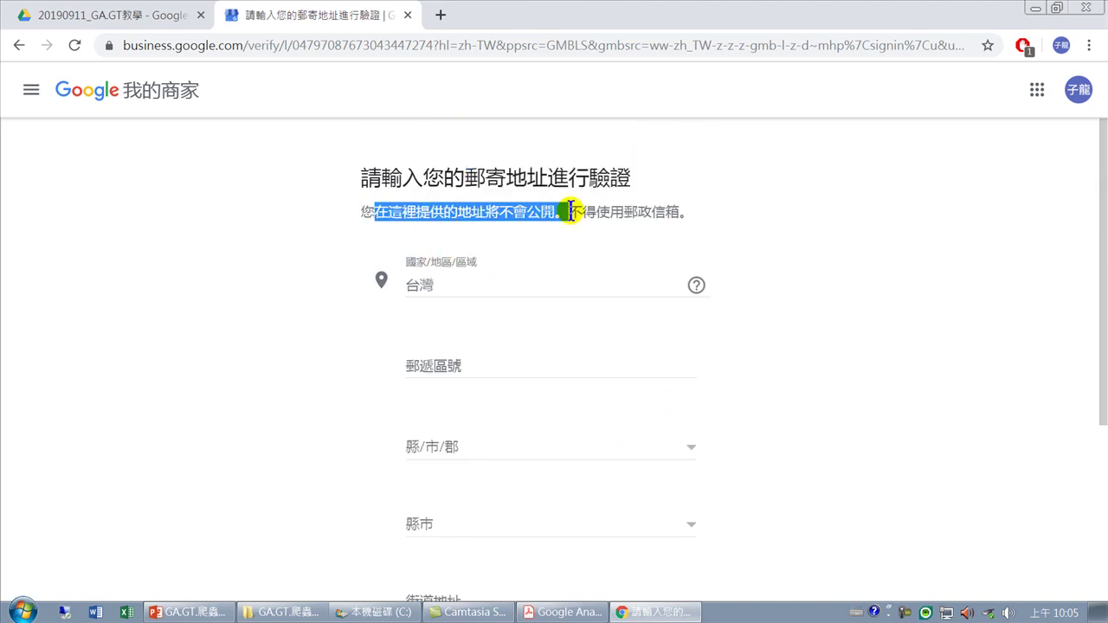
Enter the postal code and select the city for the verification mailing address
left_click(440, 371)
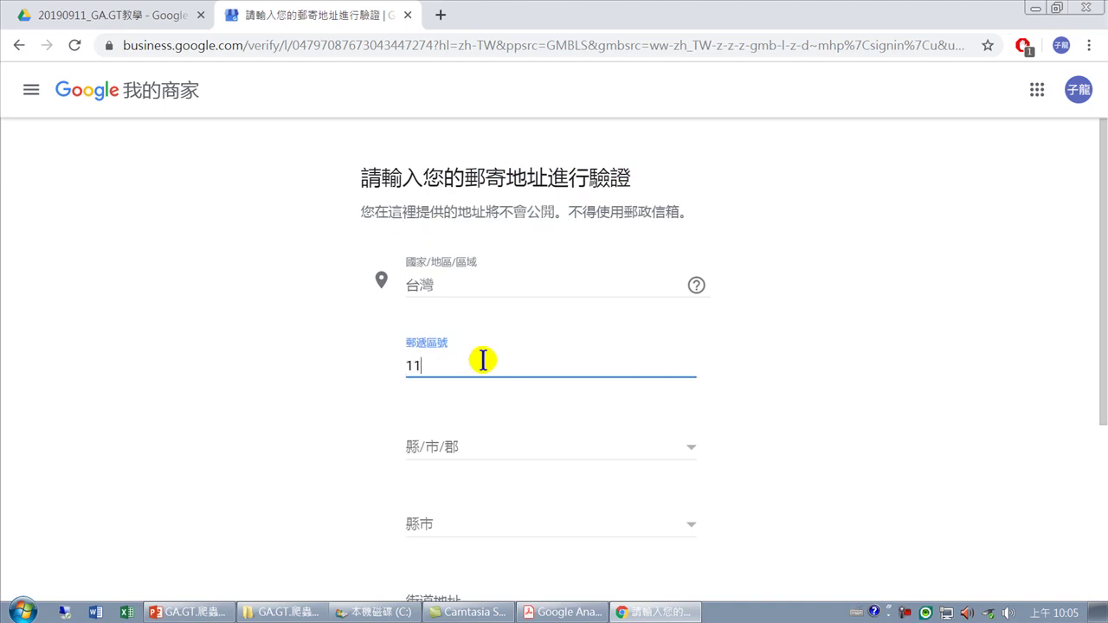
left_click(522, 449)
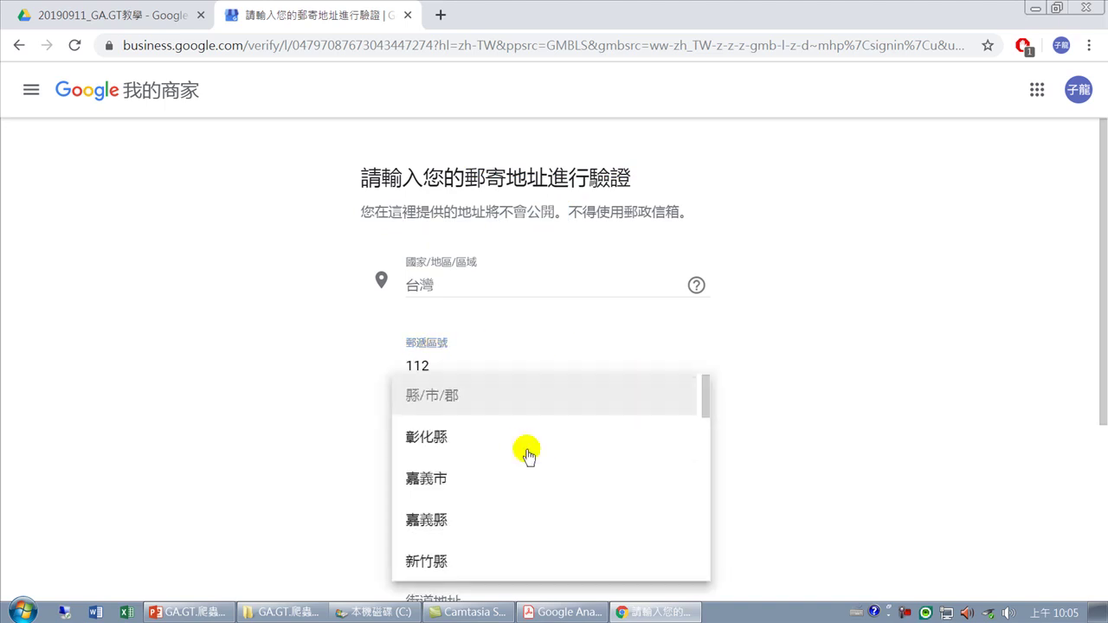
scroll(479, 511, "down", 6)
scroll(477, 516, "down", 1)
left_click(471, 539)
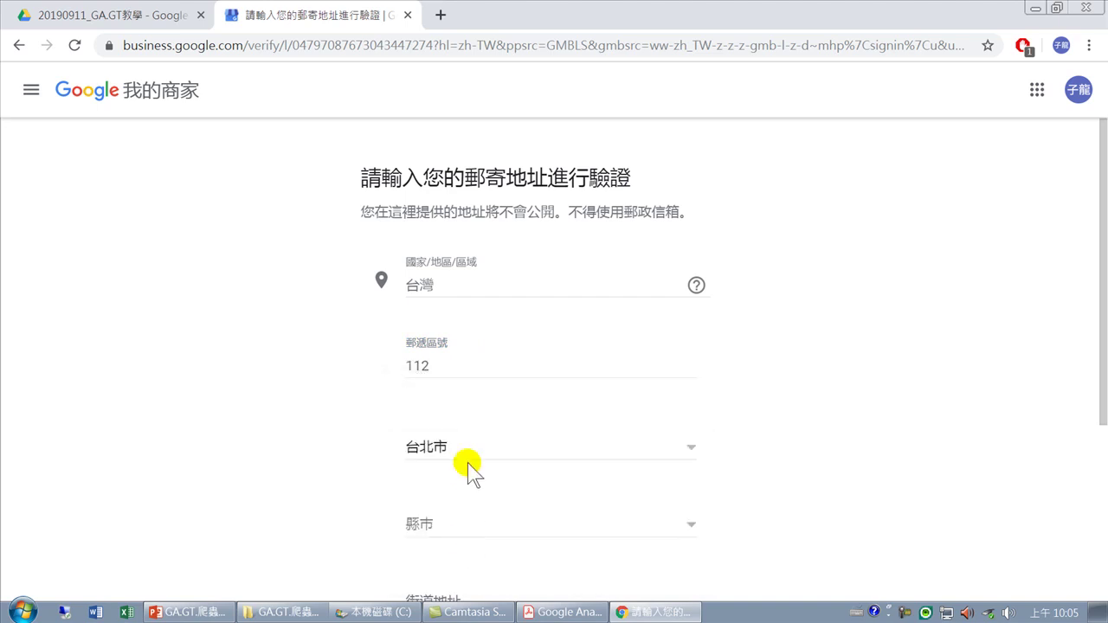
Select the district for the mailing address and activate the street address field for entry
scroll(472, 471, "down", 1)
left_click(466, 457)
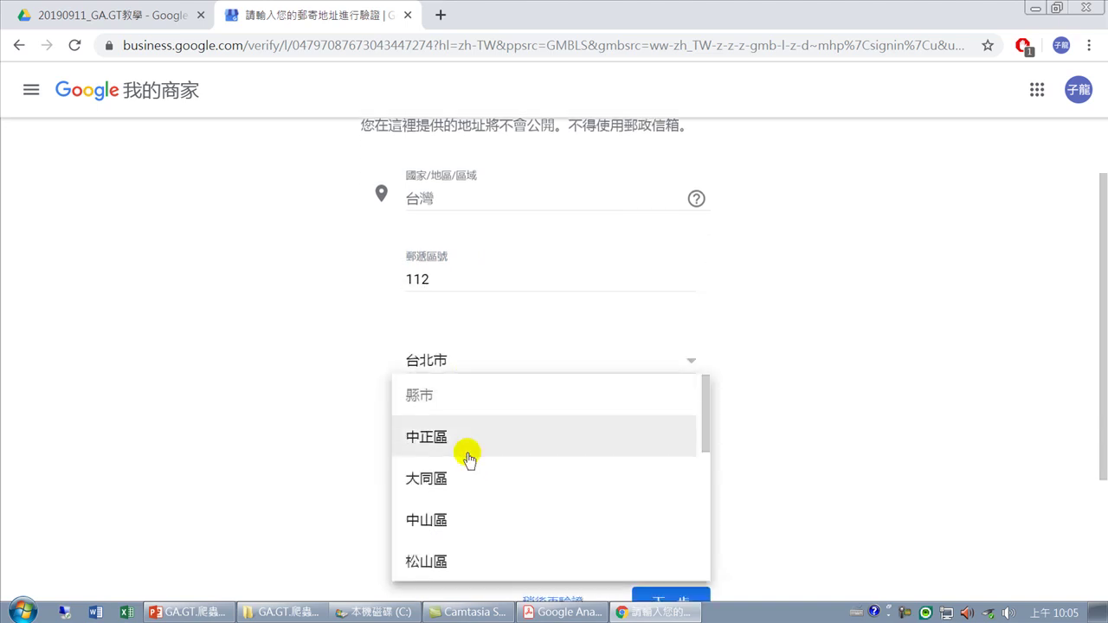
scroll(468, 468, "down", 2)
scroll(466, 477, "down", 2)
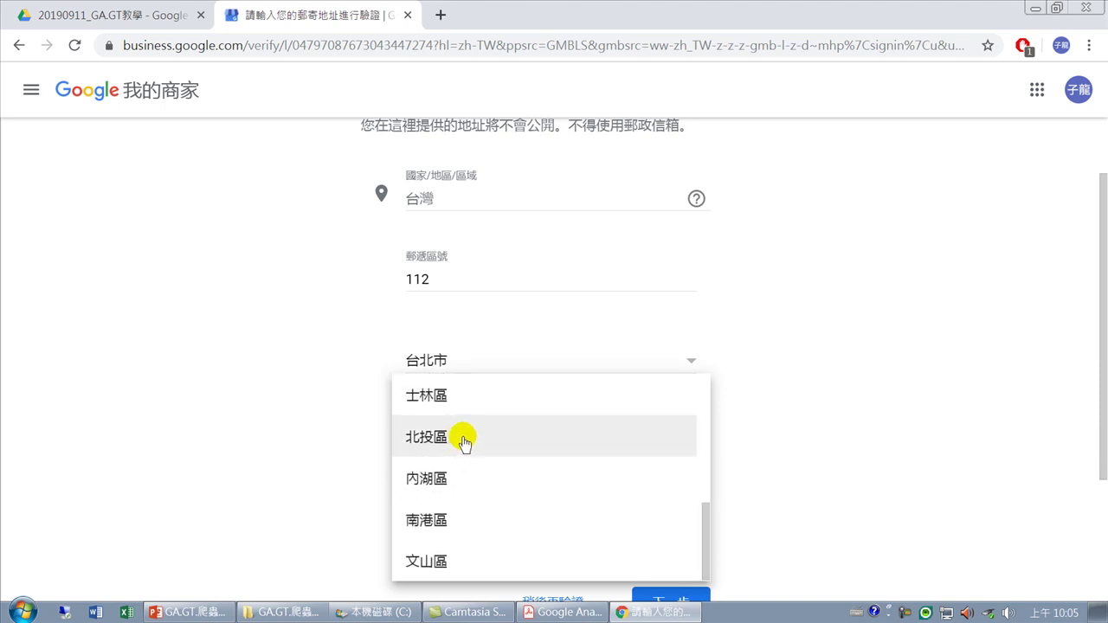
left_click(464, 439)
left_click(452, 522)
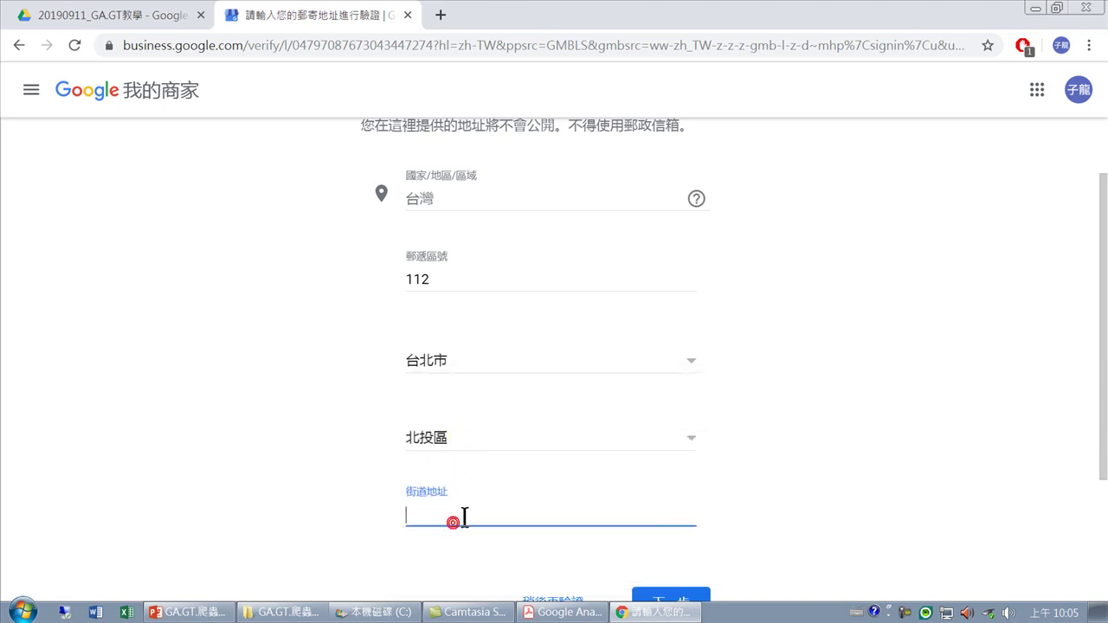
scroll(485, 515, "down", 2)
key("BackSpace")
key("ctrl+space")
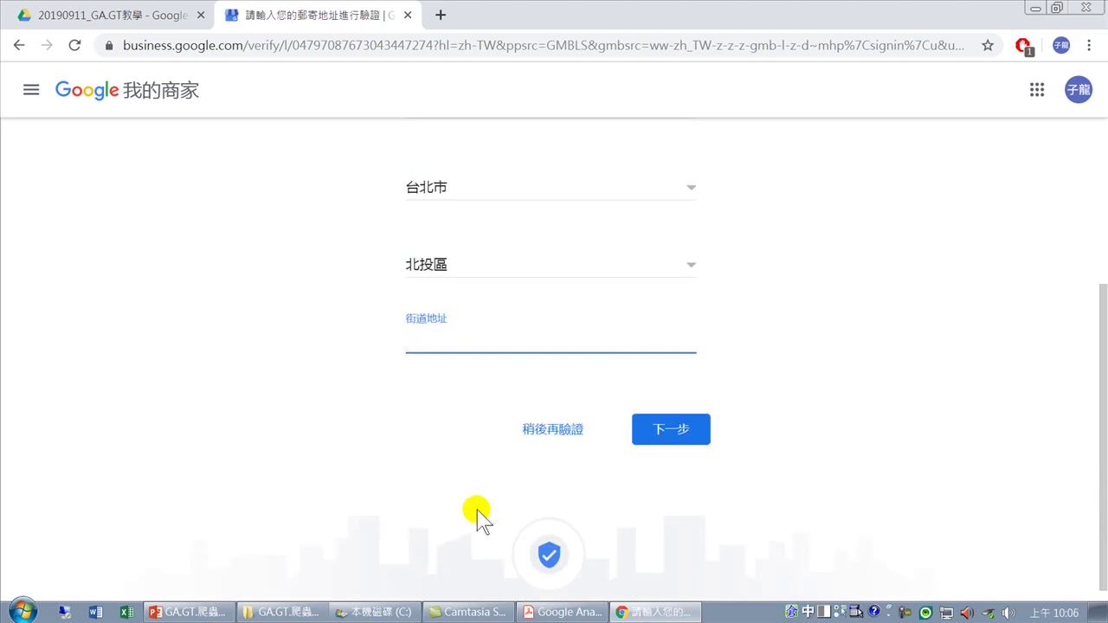
left_click(441, 14)
type("w")
key("Escape")
key("ctrl+space")
type("www.")
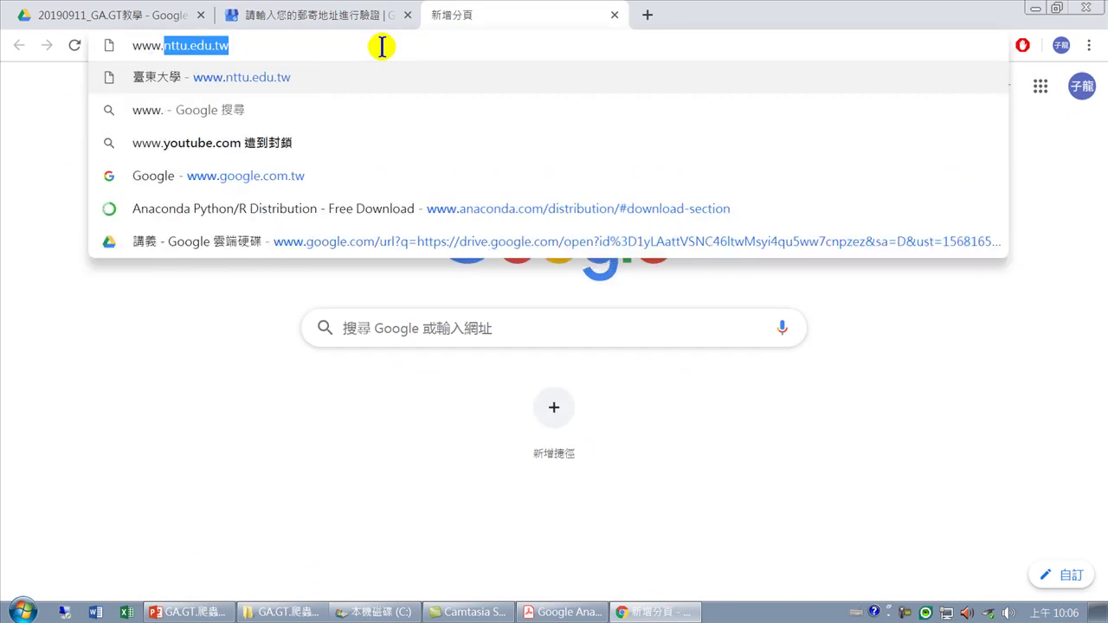
type("ym.edu.tw")
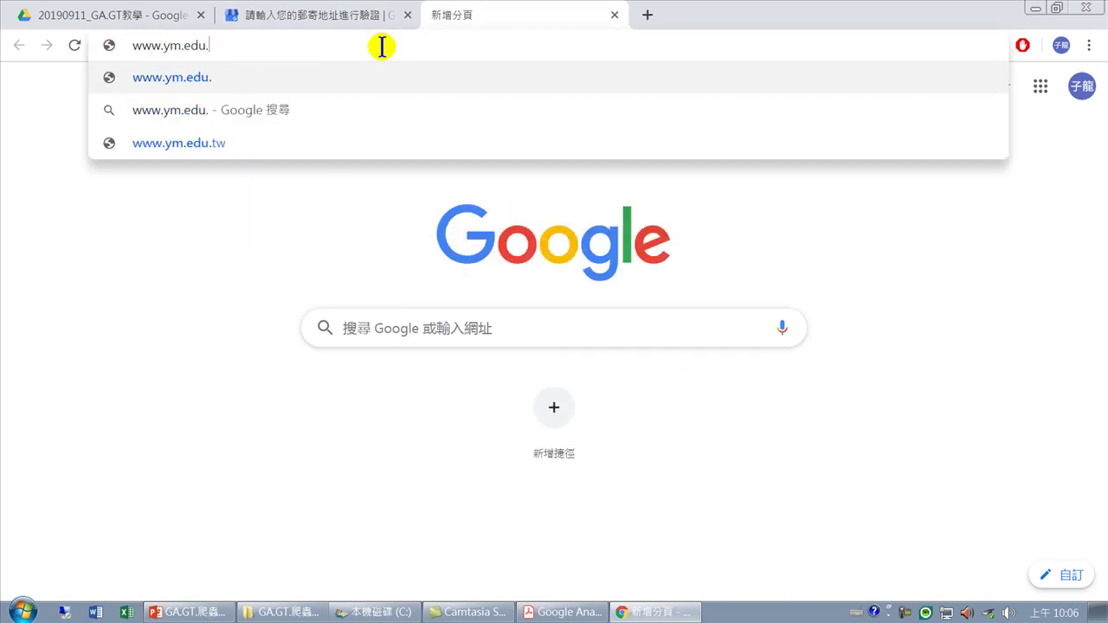
key("Return")
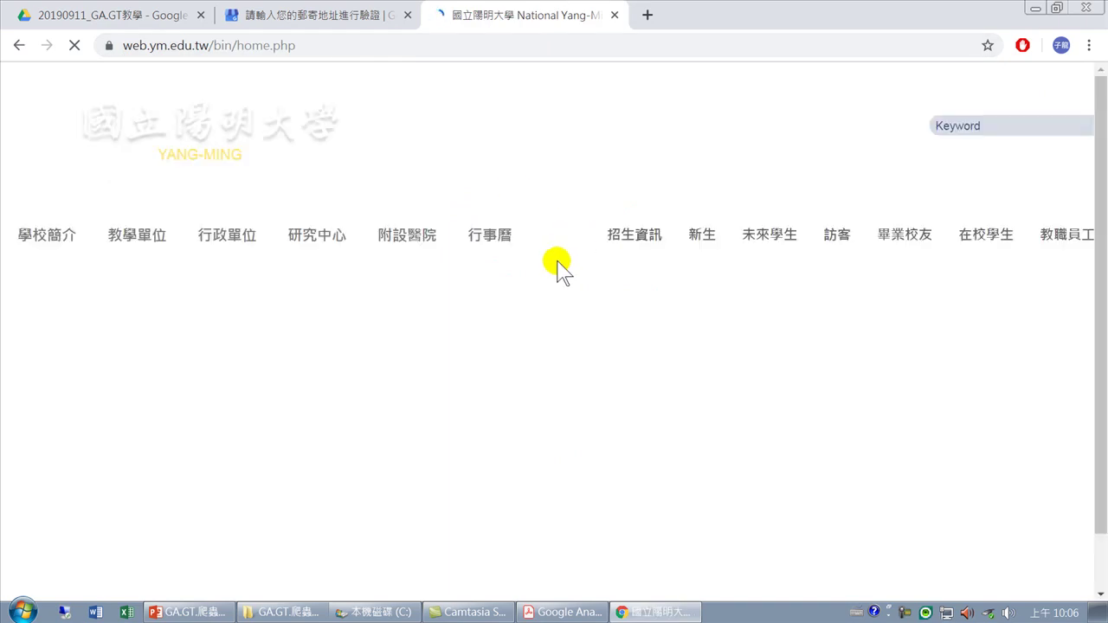
Copy the street address from the university homepage's footer and paste it into the verification form's street address field
scroll(620, 353, "down", 20)
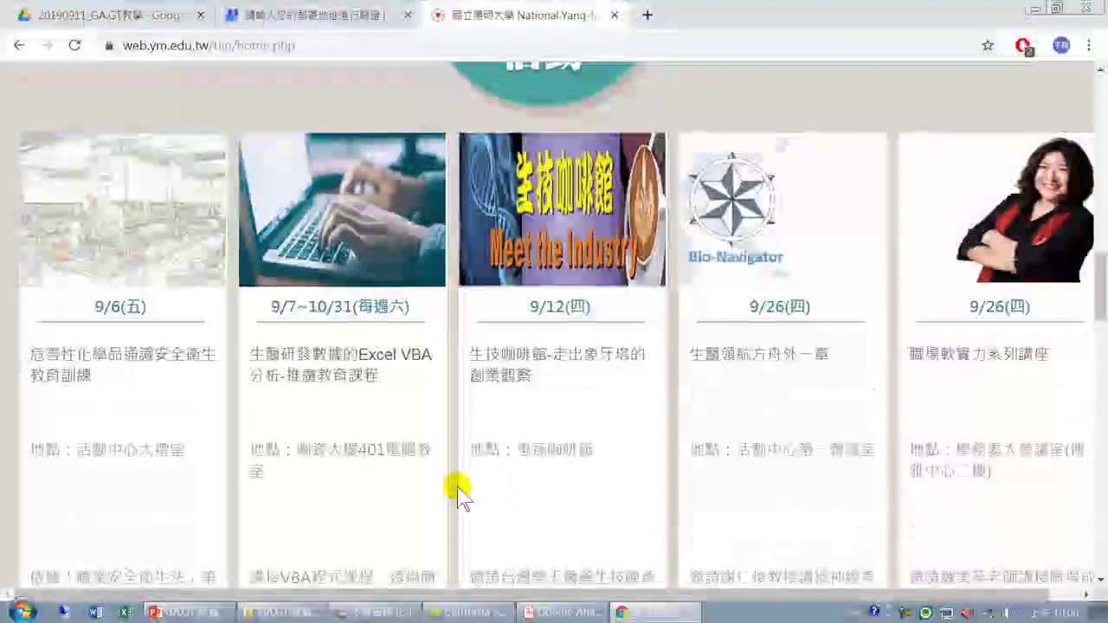
scroll(433, 500, "down", 15)
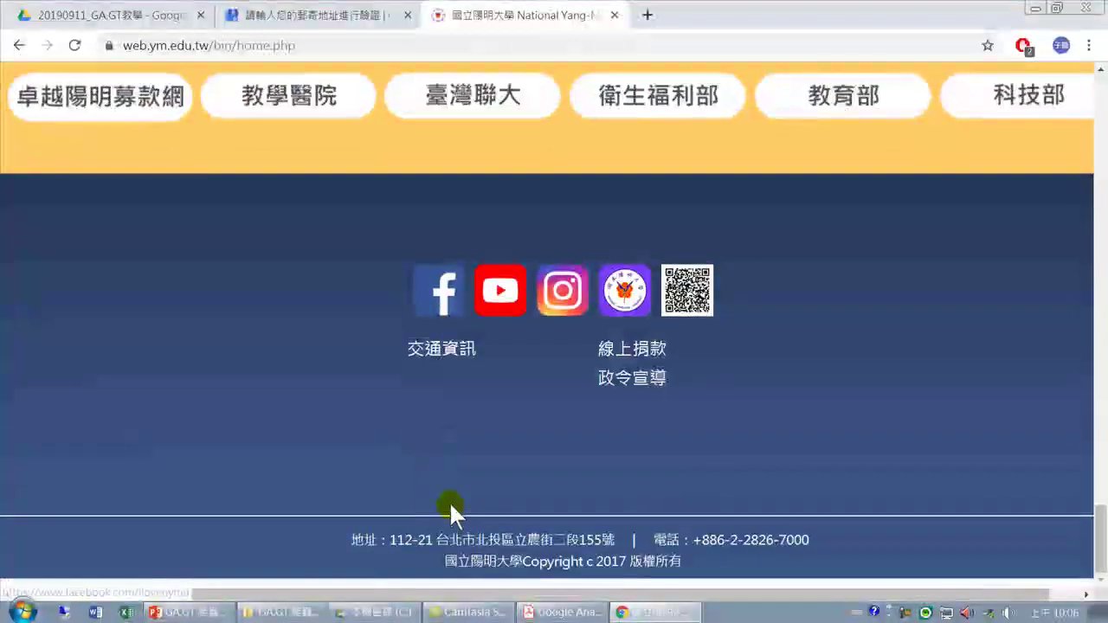
left_click_drag(514, 539, 614, 543)
key("ctrl+c")
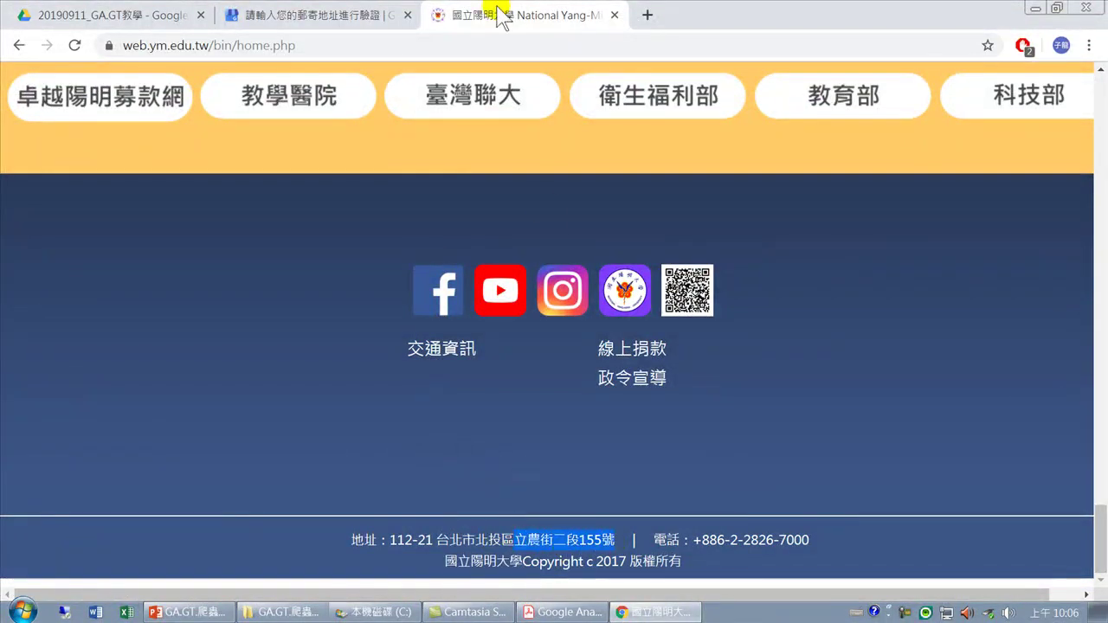
left_click(350, 17)
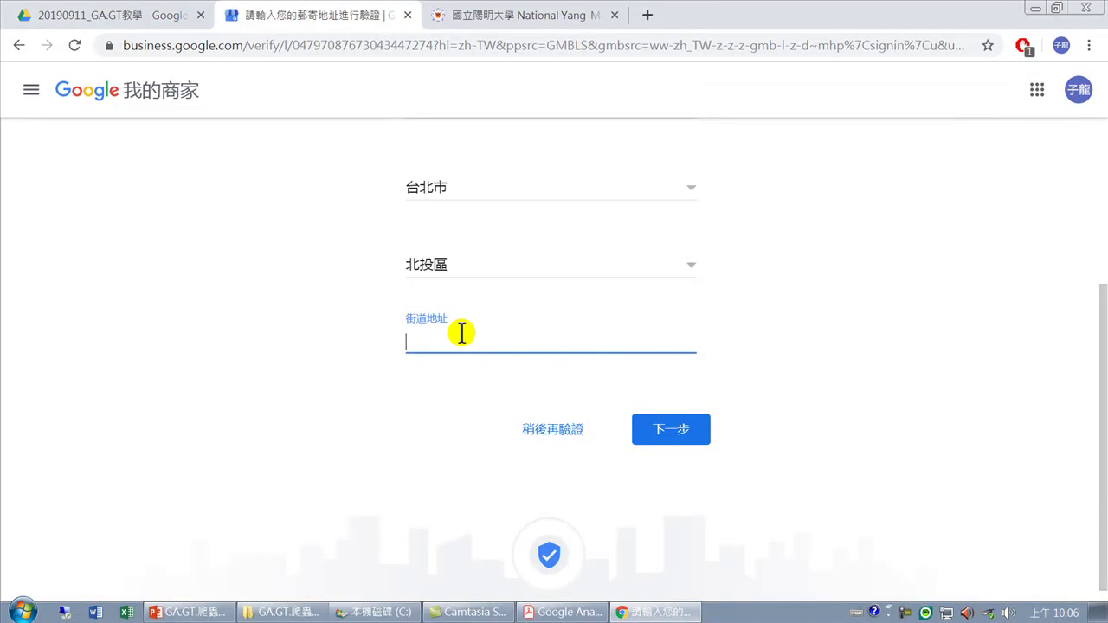
key("ctrl+v")
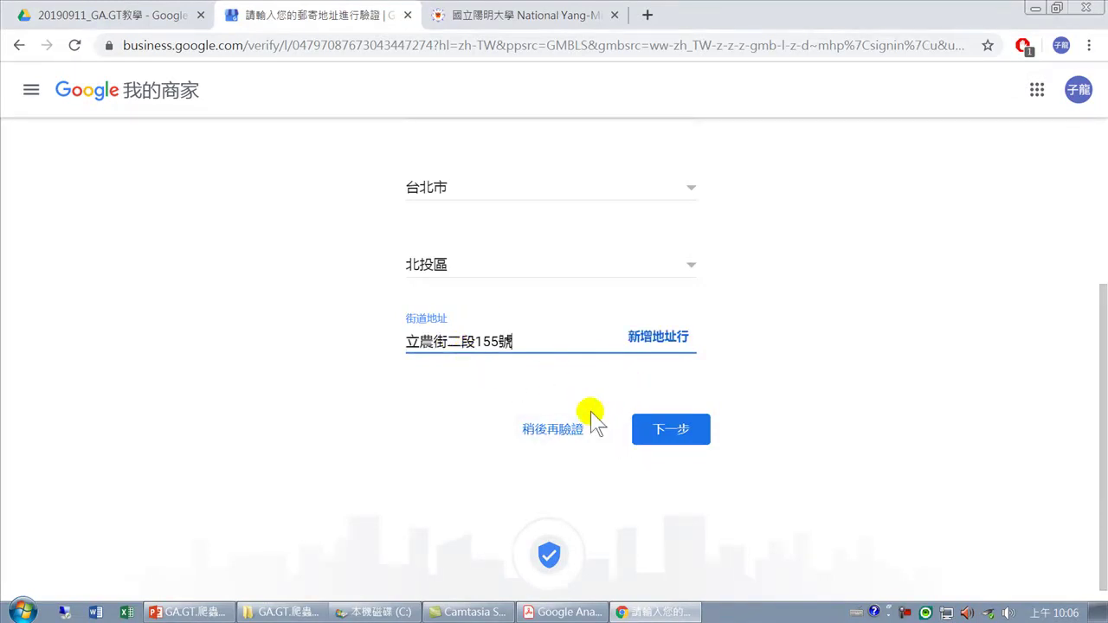
Review the filled-in mailing address and the verification form's heading
scroll(559, 391, "down", 1)
scroll(599, 433, "up", 3)
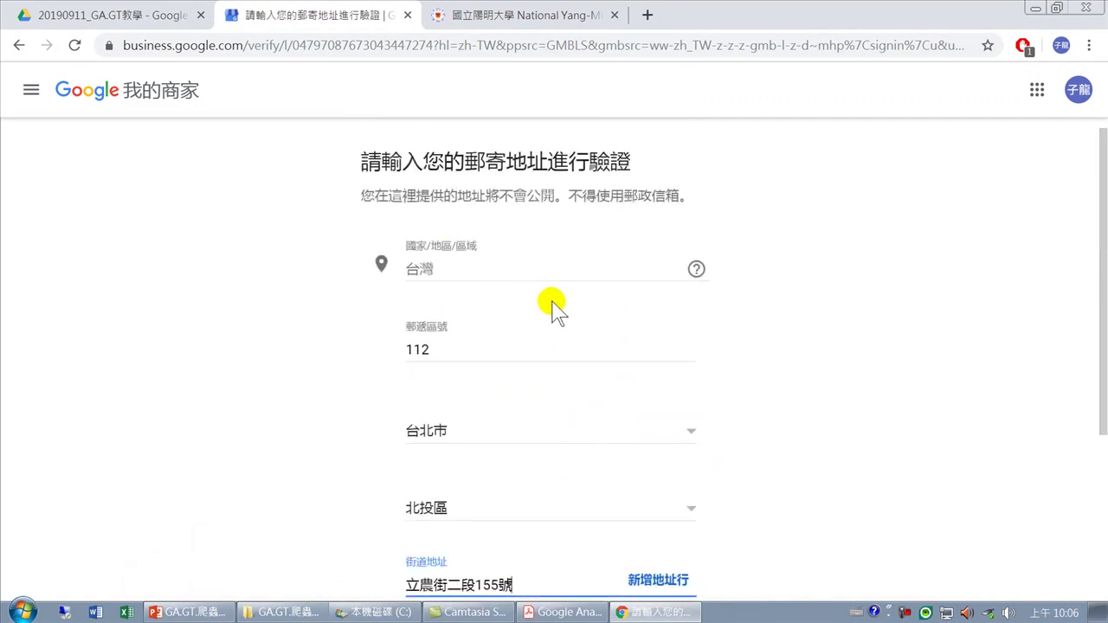
scroll(541, 299, "down", 3)
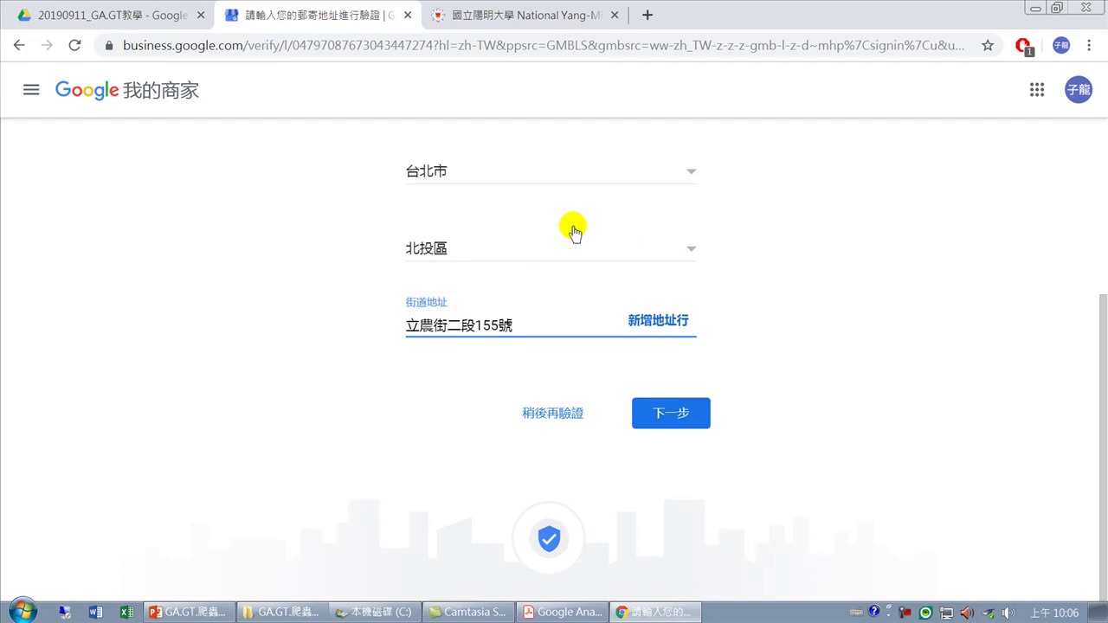
scroll(606, 225, "up", 3)
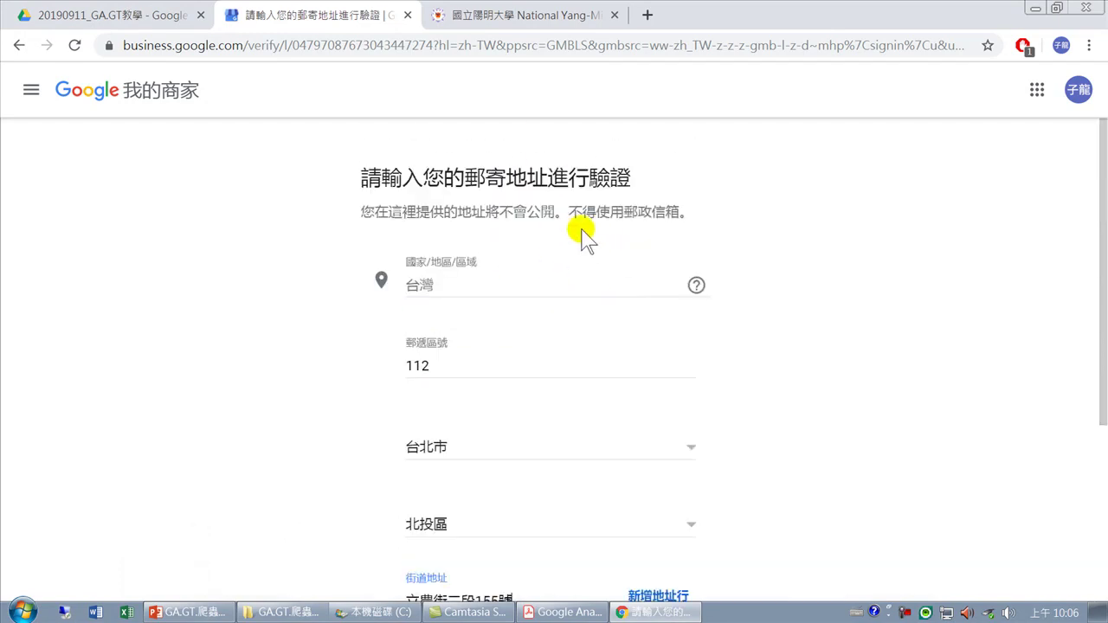
left_click_drag(360, 179, 442, 182)
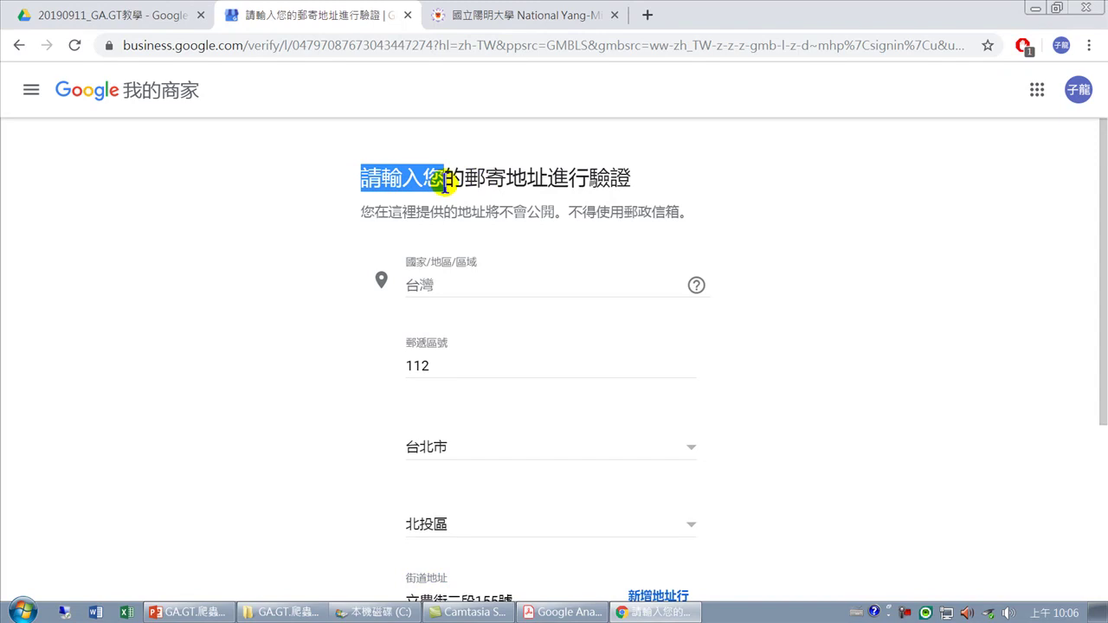
Postpone the business verification (稍後再驗證) and accept the welcome message to enter the business dashboard
left_click_drag(445, 183, 476, 188)
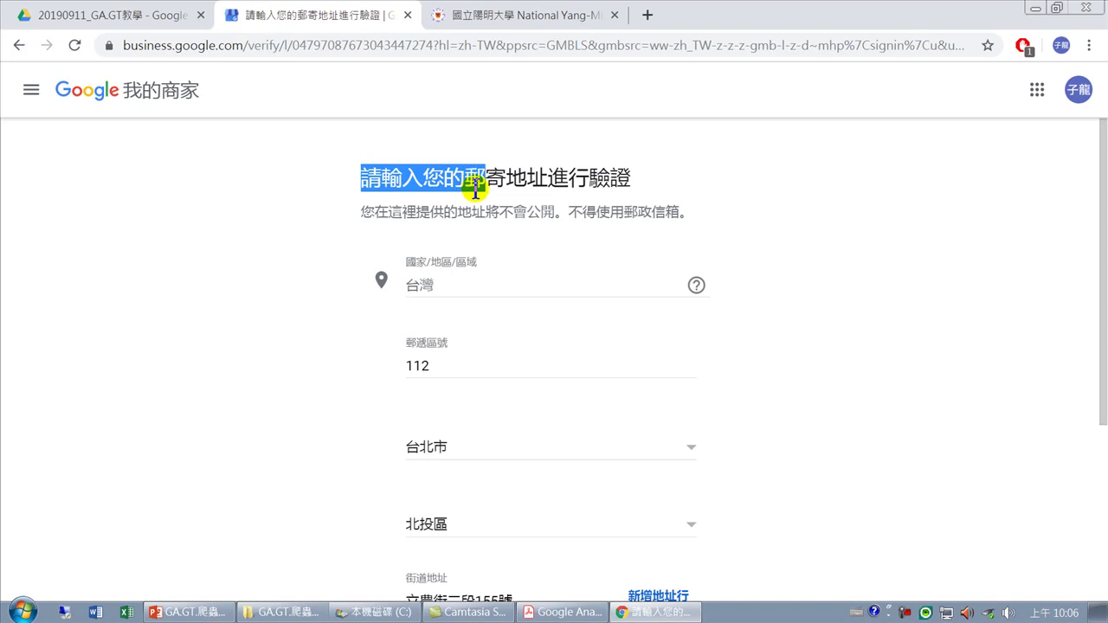
scroll(527, 410, "down", 3)
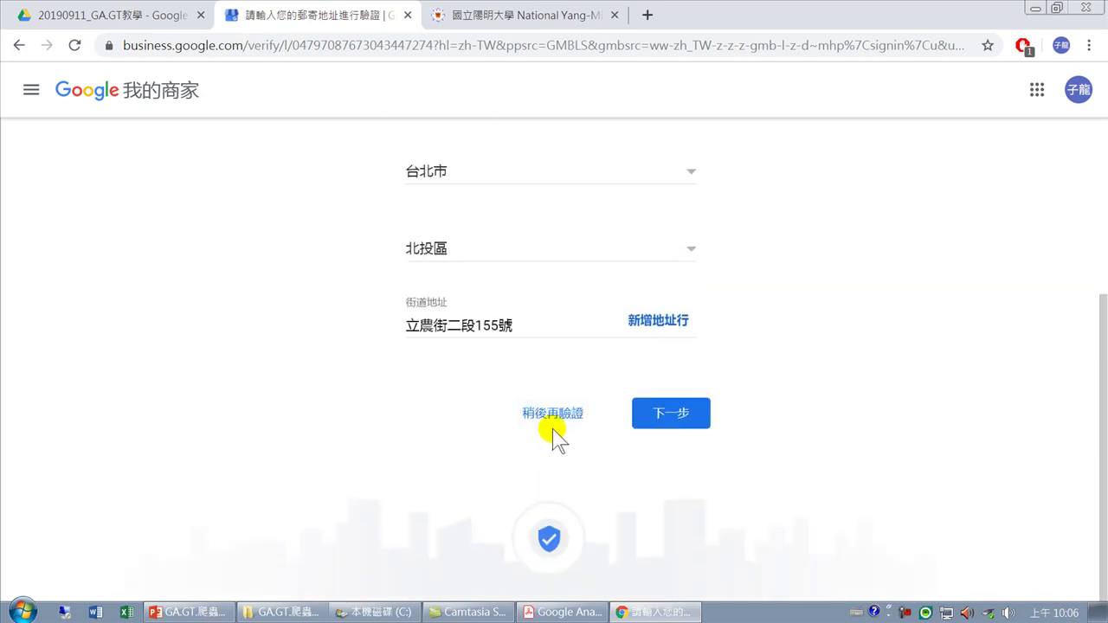
left_click(551, 418)
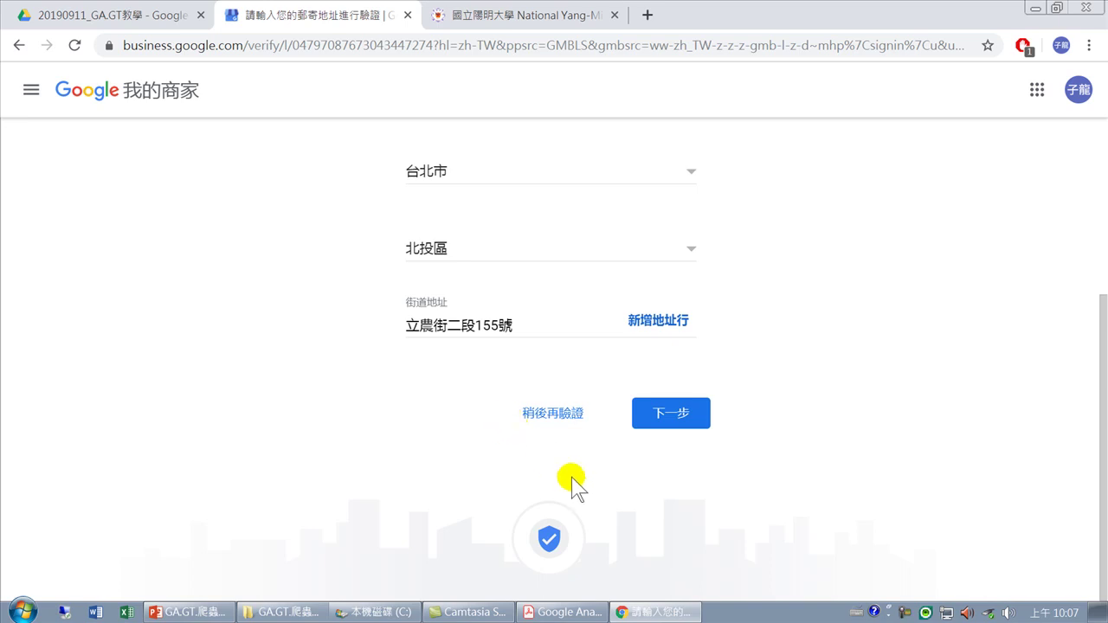
scroll(572, 477, "up", 3)
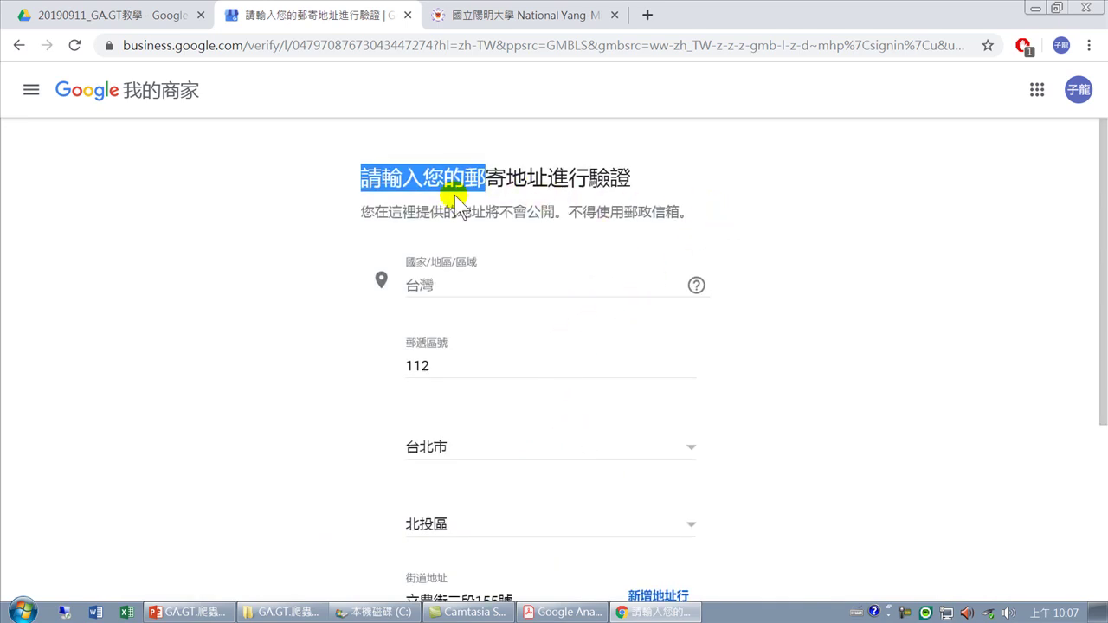
scroll(564, 270, "down", 3)
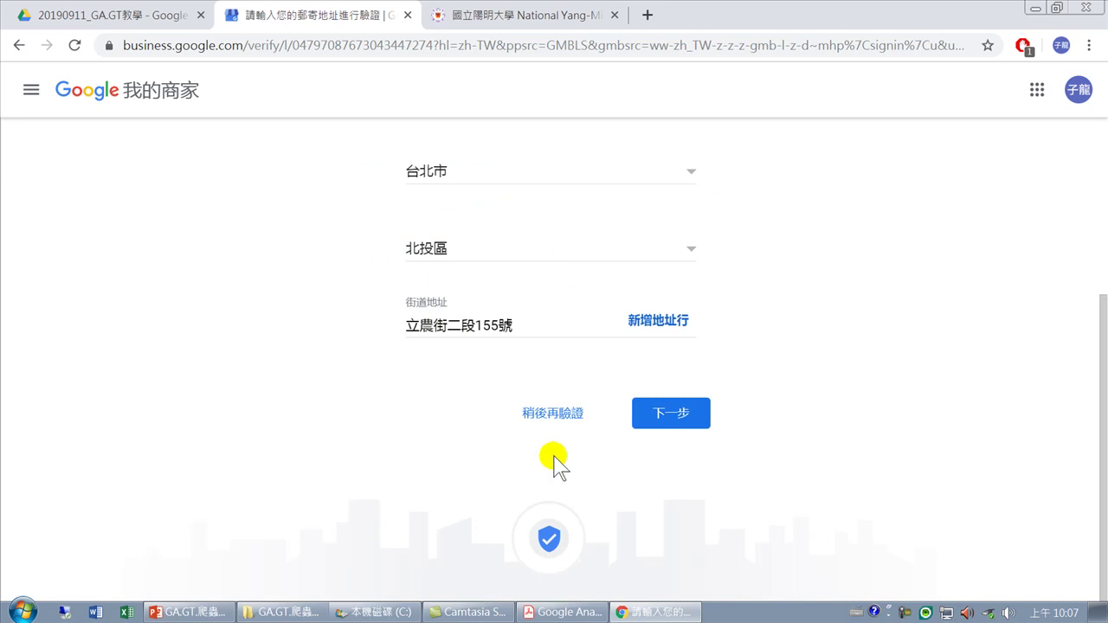
left_click(542, 415)
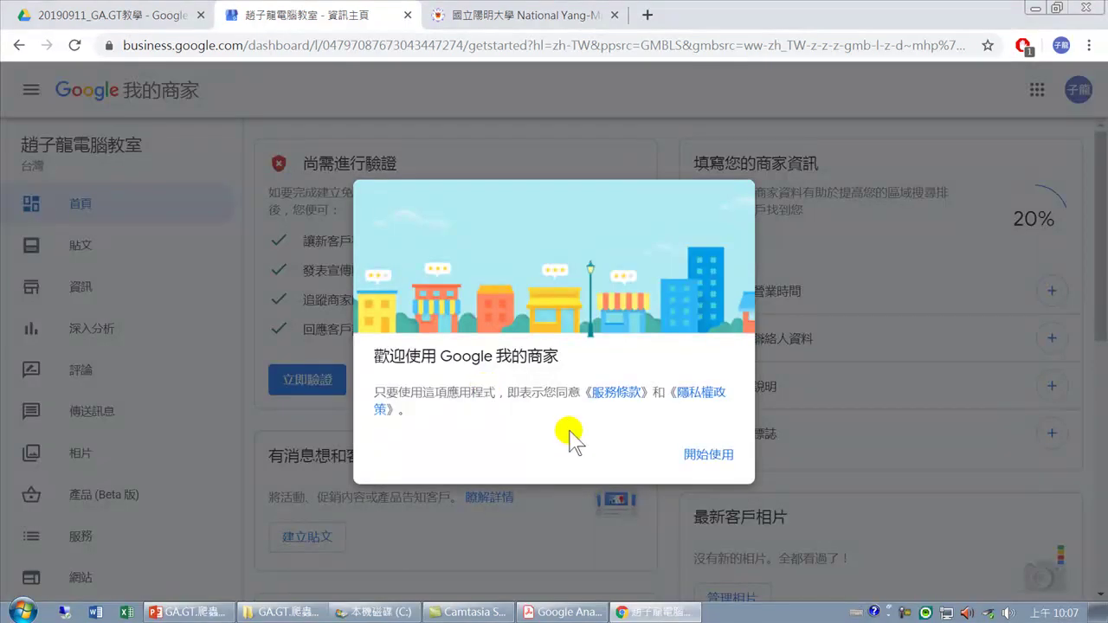
left_click(700, 456)
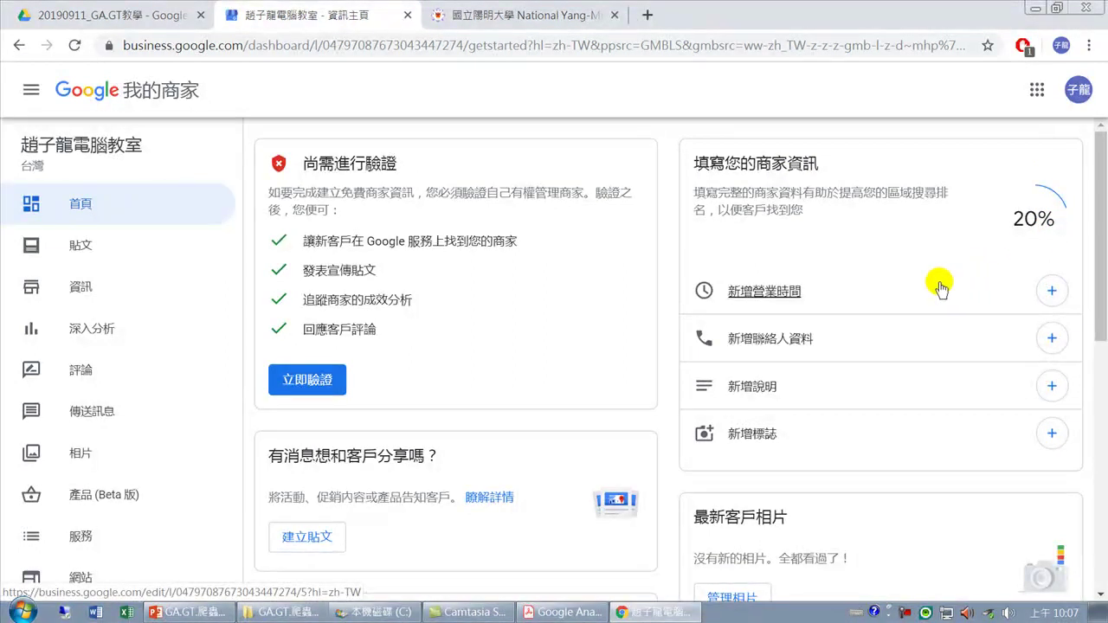
Examine the dashboard's cards on verification, posts, business insights, photos, reviews and customer messages
scroll(441, 416, "down", 6)
scroll(433, 445, "up", 2)
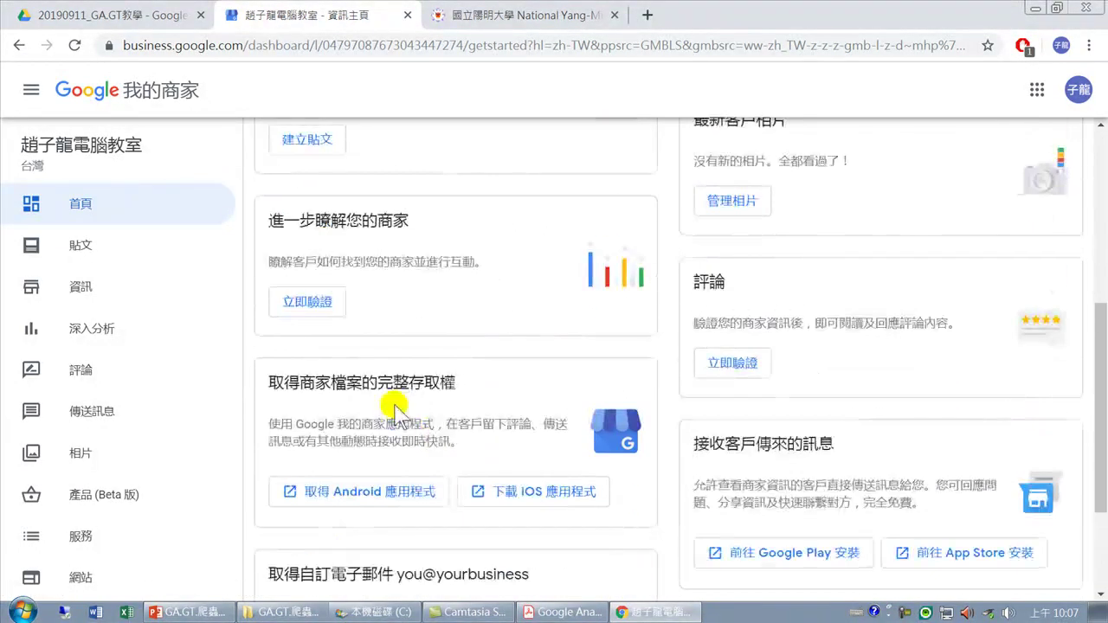
scroll(396, 416, "up", 1)
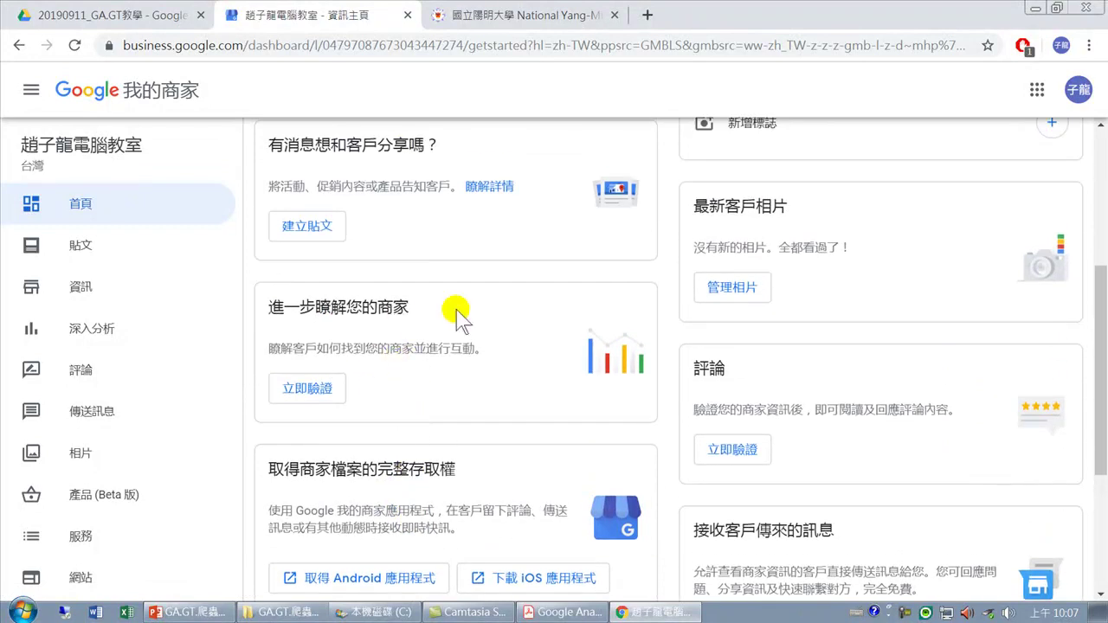
left_click(324, 350)
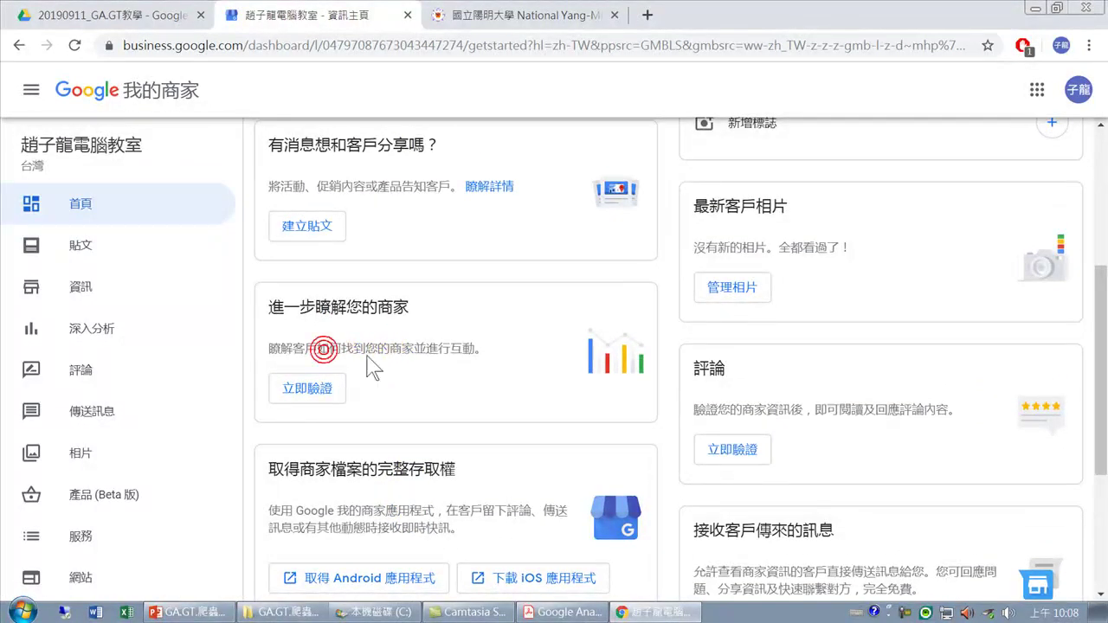
scroll(414, 391, "up", 2)
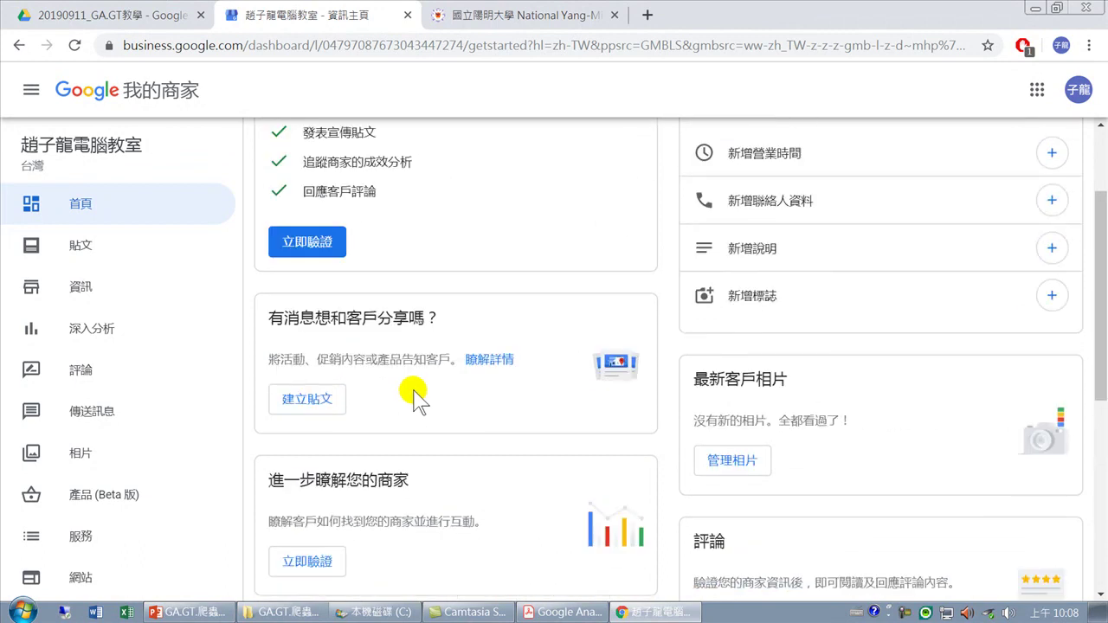
scroll(414, 394, "up", 2)
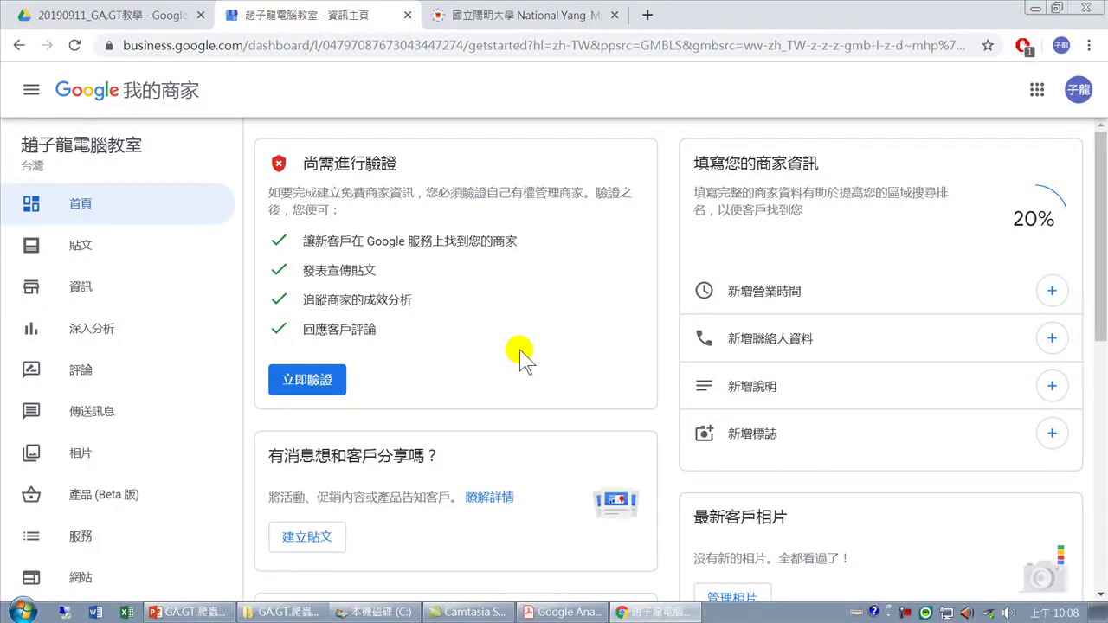
Check the insights page (深入分析) and return to the dashboard home, dismissing the welcome message
left_click(97, 329)
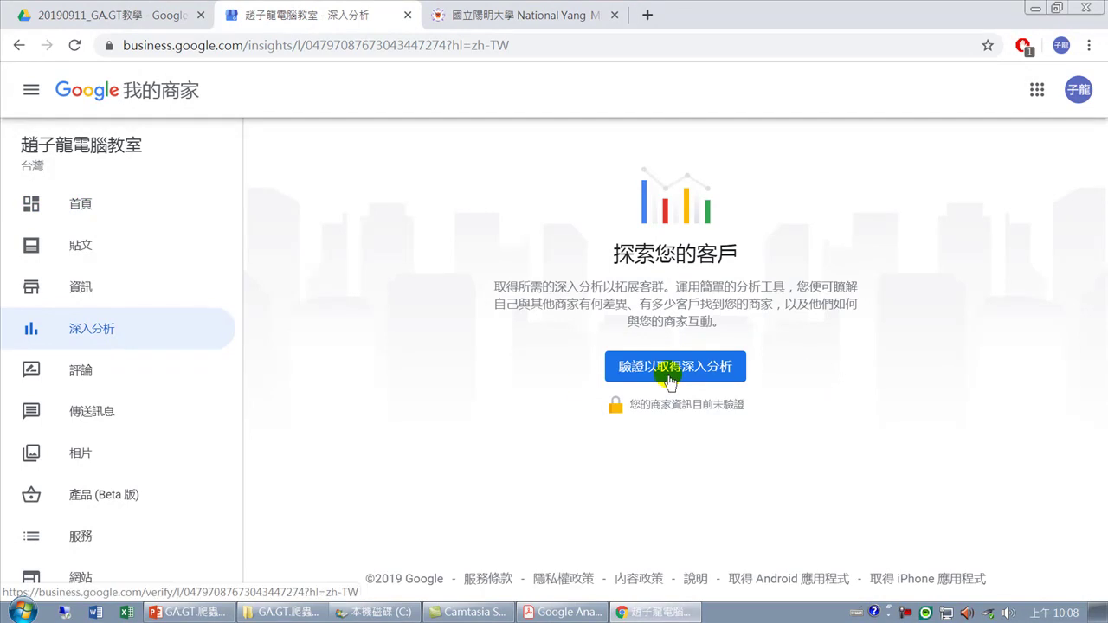
left_click(79, 204)
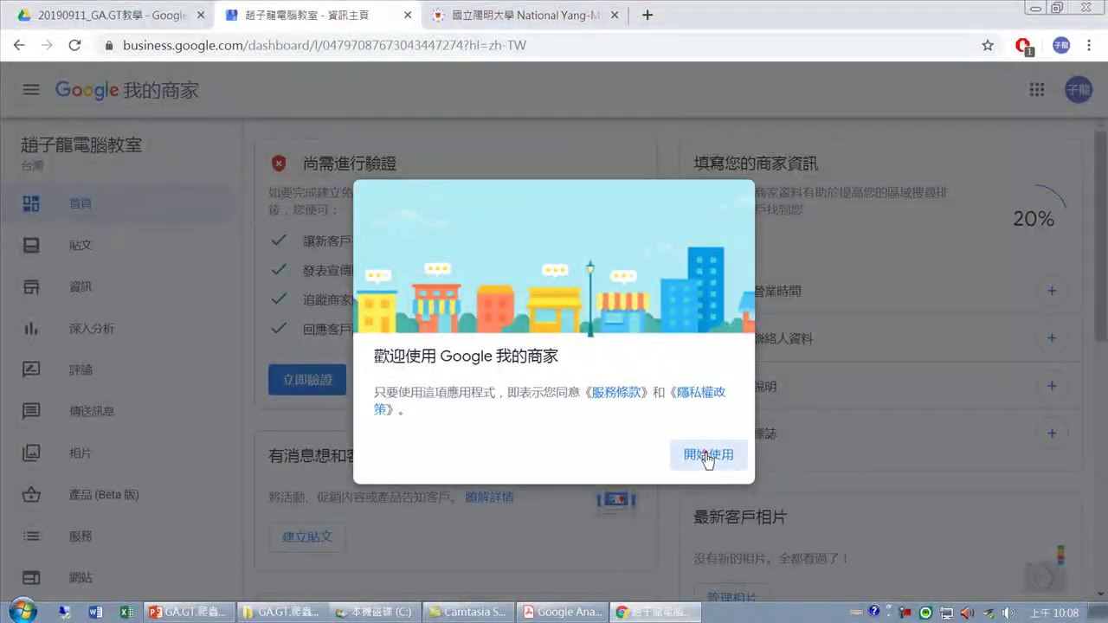
left_click(708, 457)
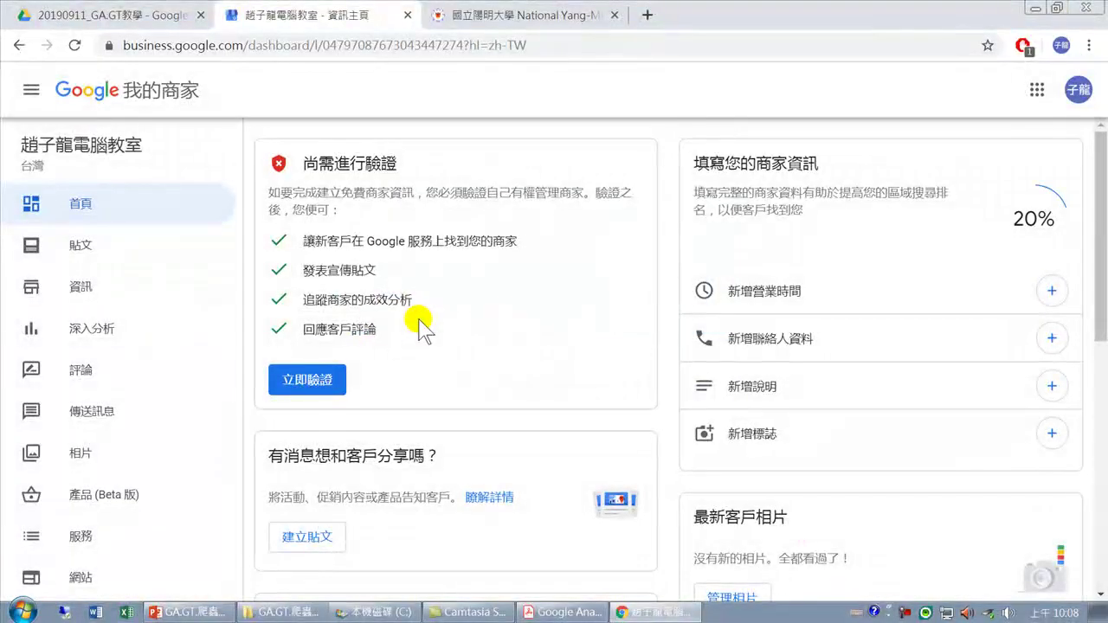